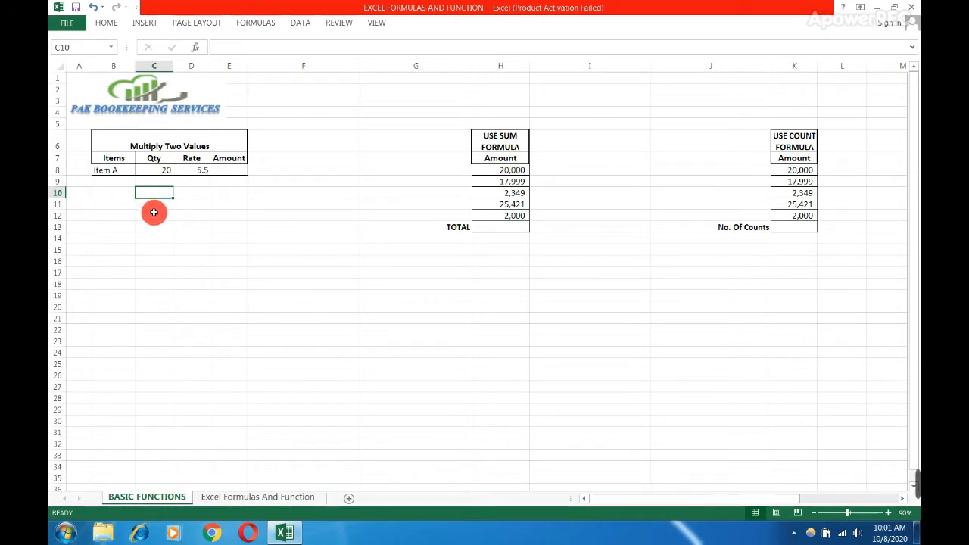
Calculate Item A's Amount in E8 by multiplying its quantity by its rate with =C8*D8.
{"action": "key", "text": "super+r"}
{"action": "key", "text": "Escape"}
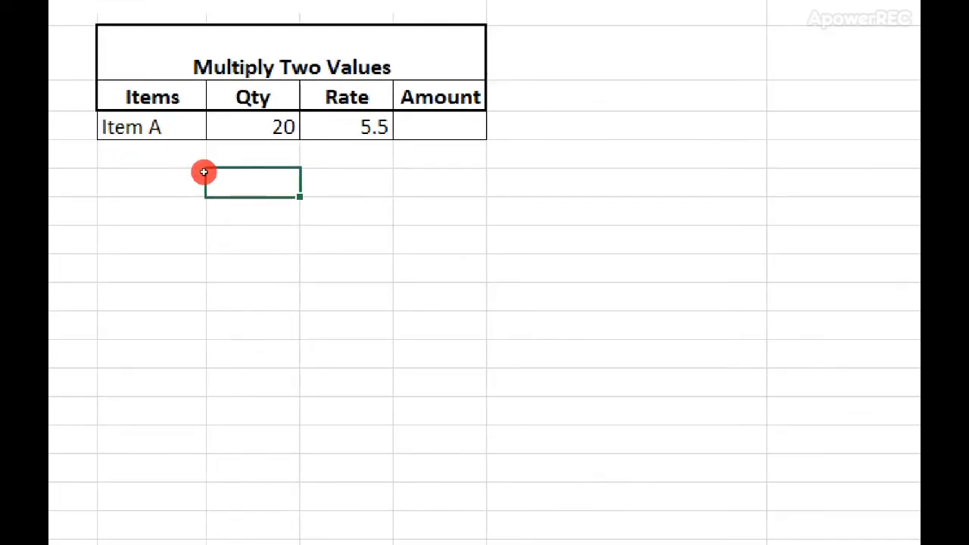
{"action": "key", "text": "Up"}
{"action": "key", "text": "Up"}
{"action": "key", "text": "Right"}
{"action": "key", "text": "Right"}
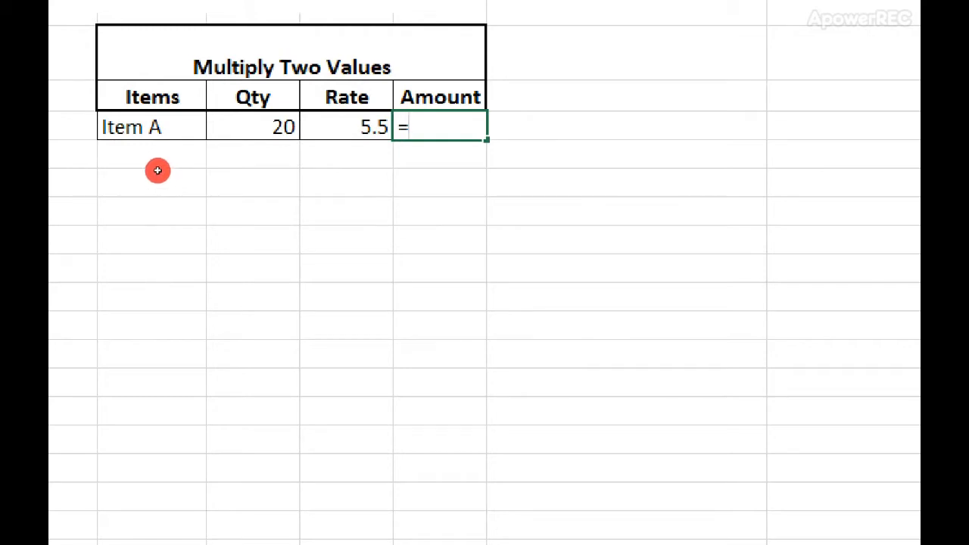
{"action": "key", "text": "Left"}
{"action": "key", "text": "Left"}
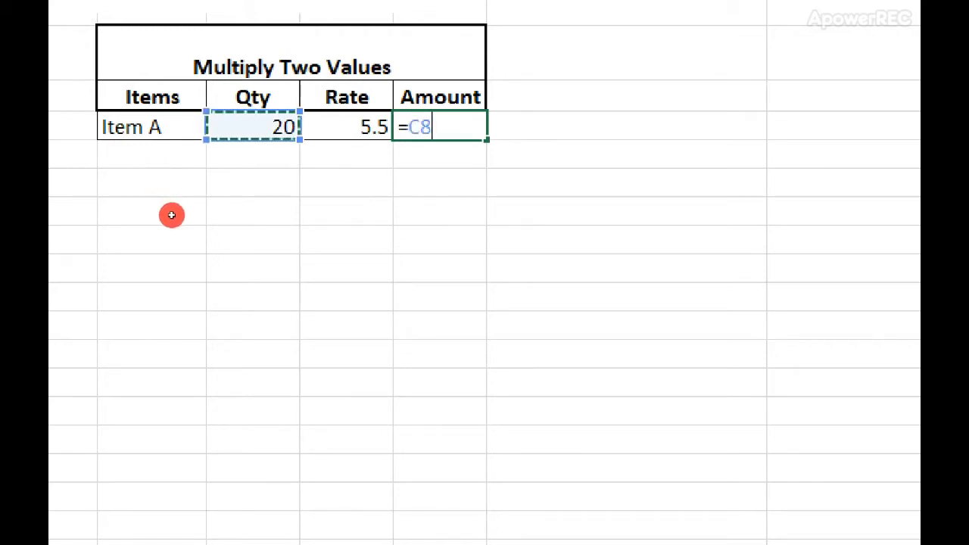
{"action": "type", "text": "*"}
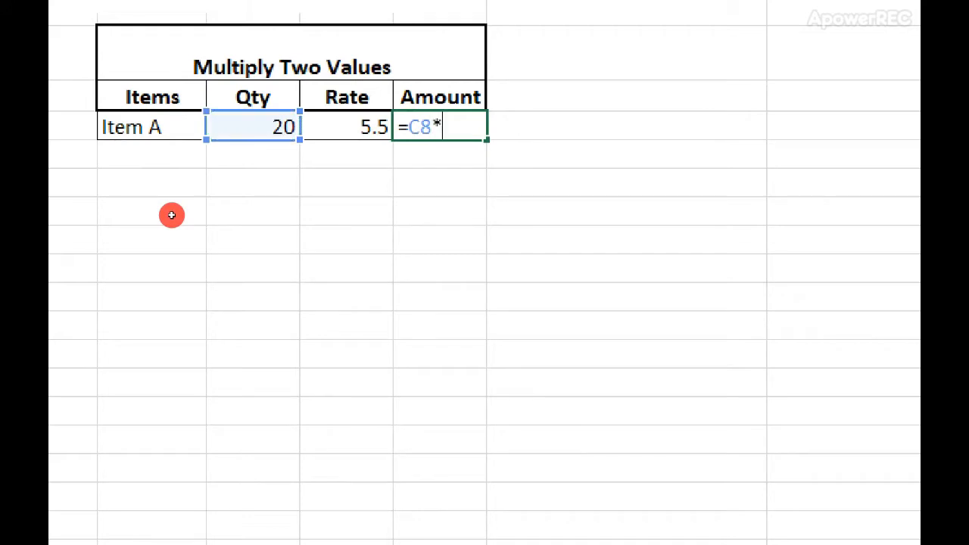
{"action": "key", "text": "Left"}
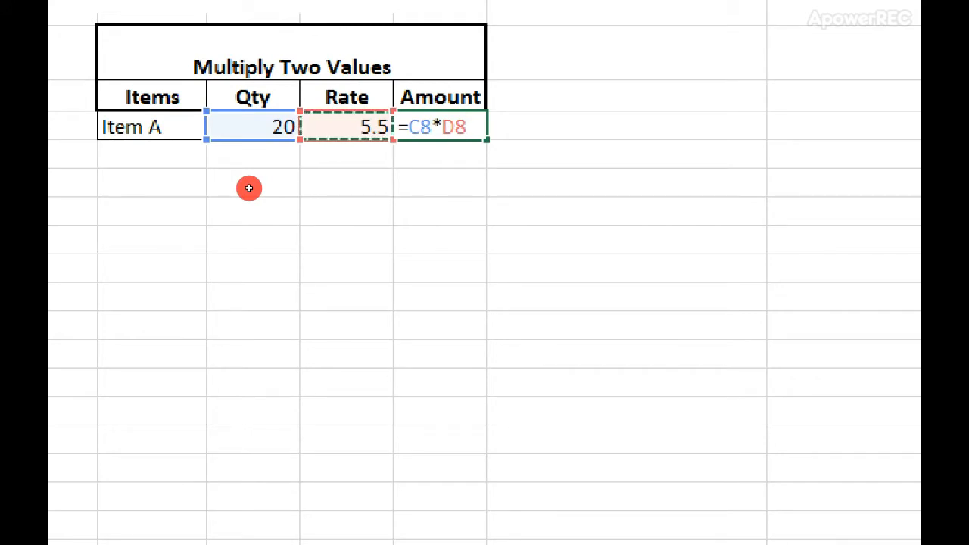
{"action": "key", "text": "Return"}
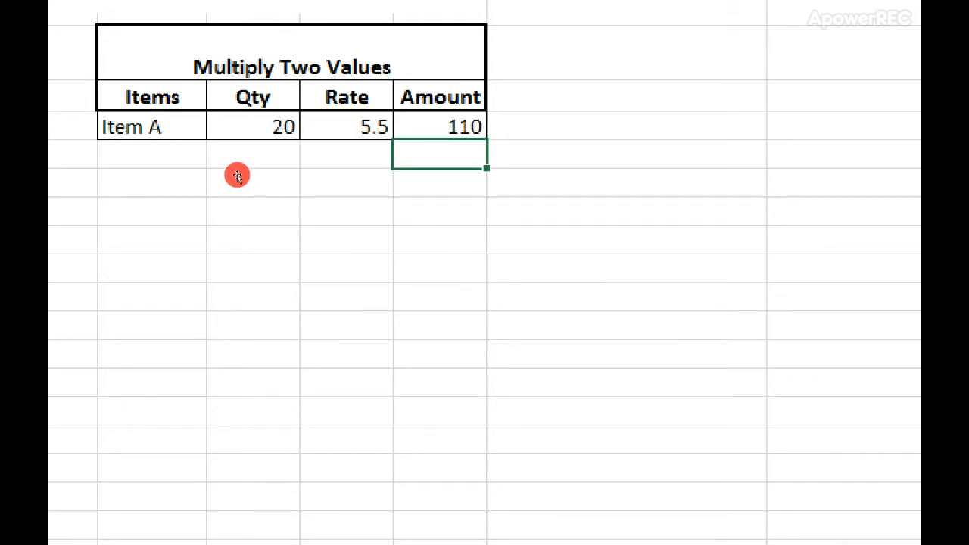
{"action": "key", "text": "Up"}
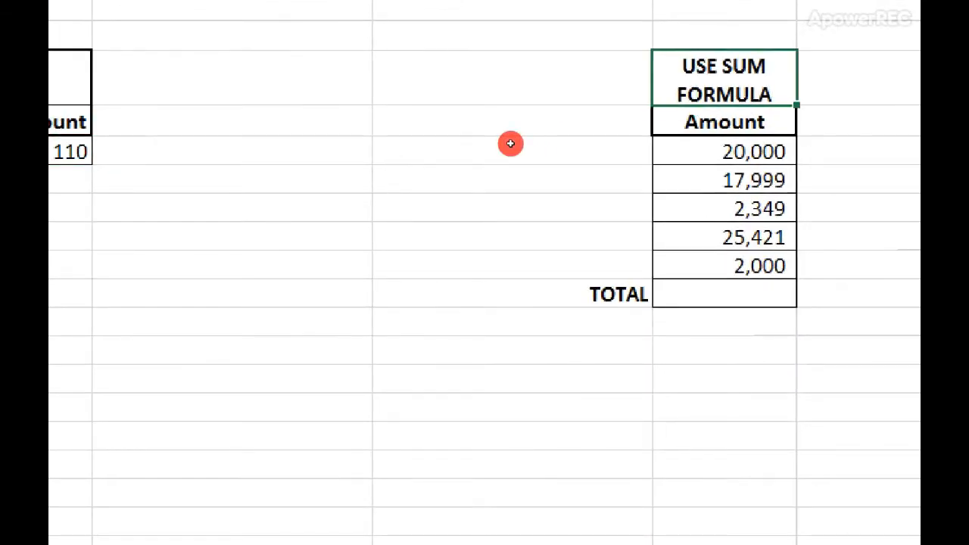
Examine the amounts listed above the TOTAL cell in the USE SUM FORMULA table.
{"action": "key", "text": "Down"}
{"action": "key", "text": "Down"}
{"action": "key", "text": "Down"}
{"action": "key", "text": "Down"}
{"action": "key", "text": "Down"}
{"action": "key", "text": "Down"}
{"action": "key", "text": "Down"}
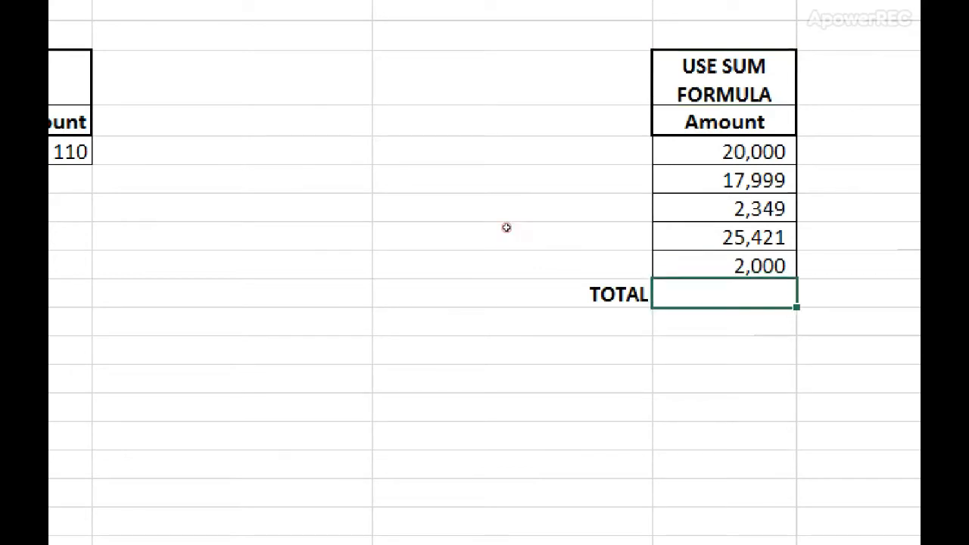
{"action": "key", "text": "Up"}
{"action": "key", "text": "Up"}
{"action": "key", "text": "Up"}
{"action": "key", "text": "Up"}
{"action": "key", "text": "Up"}
{"action": "key", "text": "shift+Down"}
{"action": "key", "text": "shift+Down"}
{"action": "key", "text": "shift+Down"}
{"action": "key", "text": "shift+Down"}
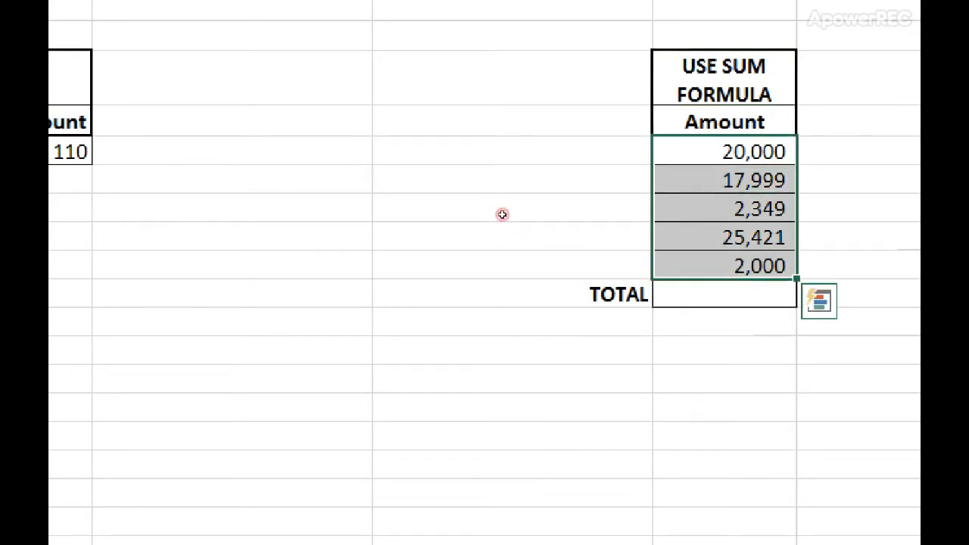
Add up the amounts of the USE SUM FORMULA table in its TOTAL cell with =SUM(H8:H12).
{"action": "key", "text": "Down"}
{"action": "key", "text": "Down"}
{"action": "key", "text": "Down"}
{"action": "key", "text": "Down"}
{"action": "key", "text": "Down"}
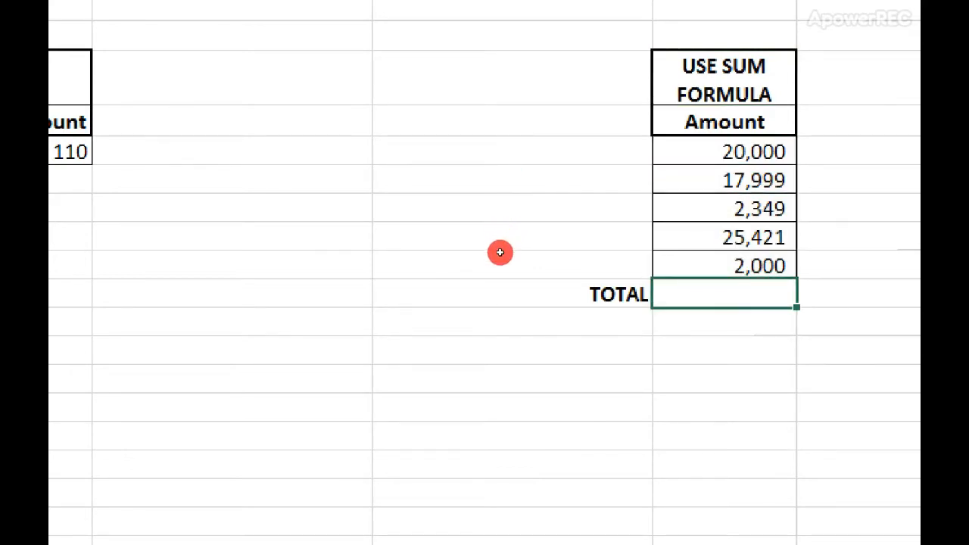
{"action": "type", "text": "=S"}
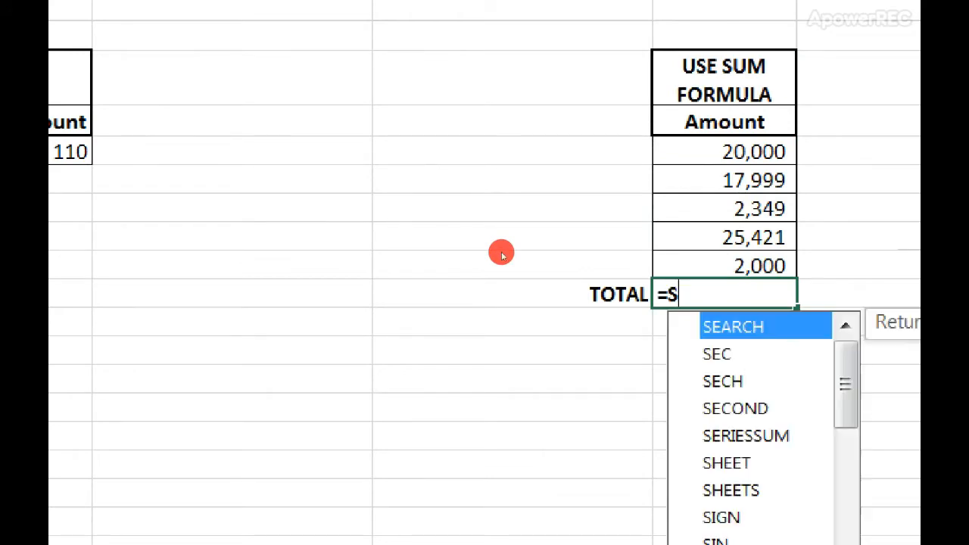
{"action": "type", "text": "UM("}
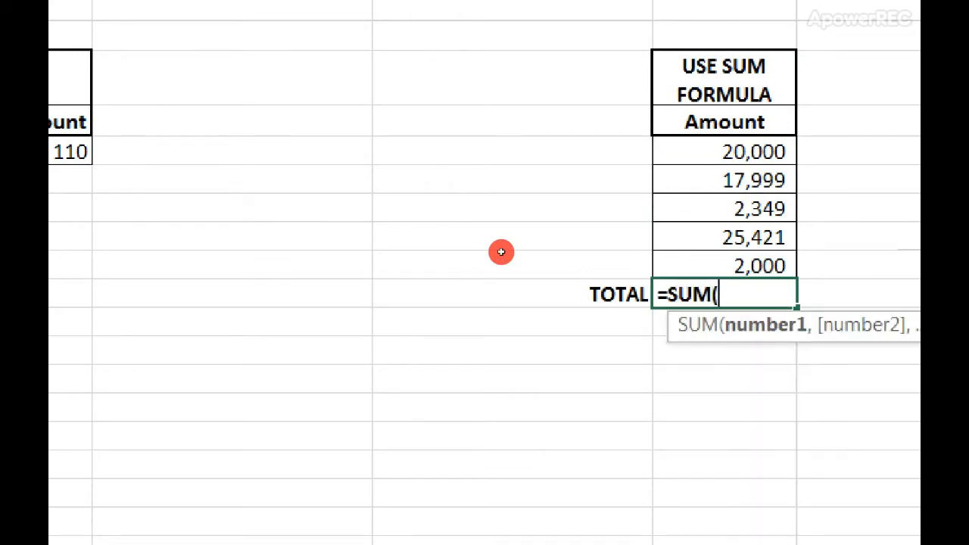
{"action": "left_click_drag", "start_coordinate": [495, 167], "coordinate": [497, 212]}
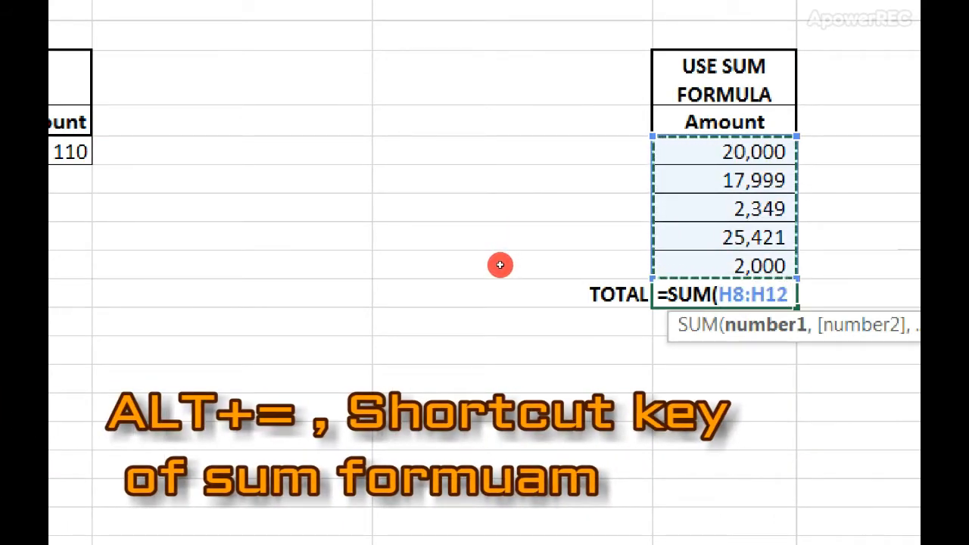
{"action": "type", "text": ")"}
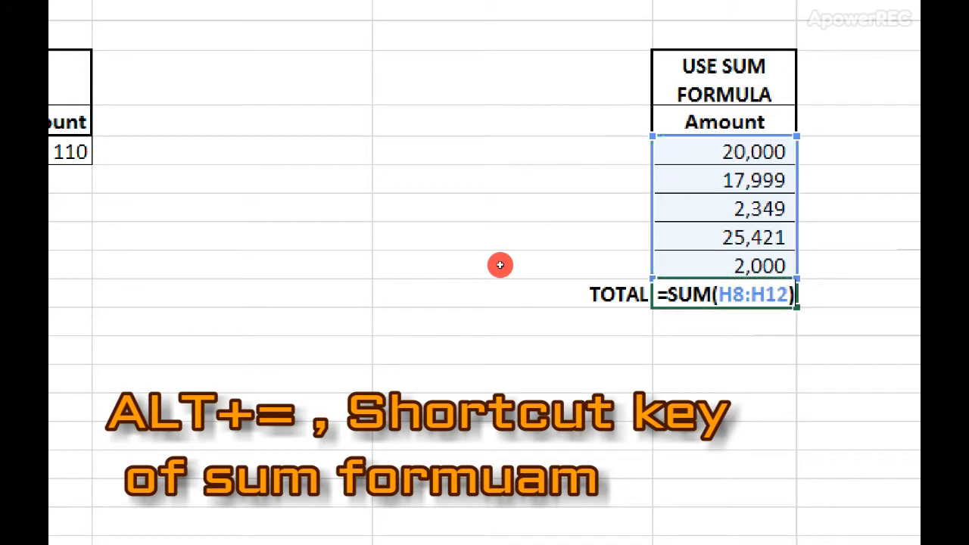
{"action": "key", "text": "Return"}
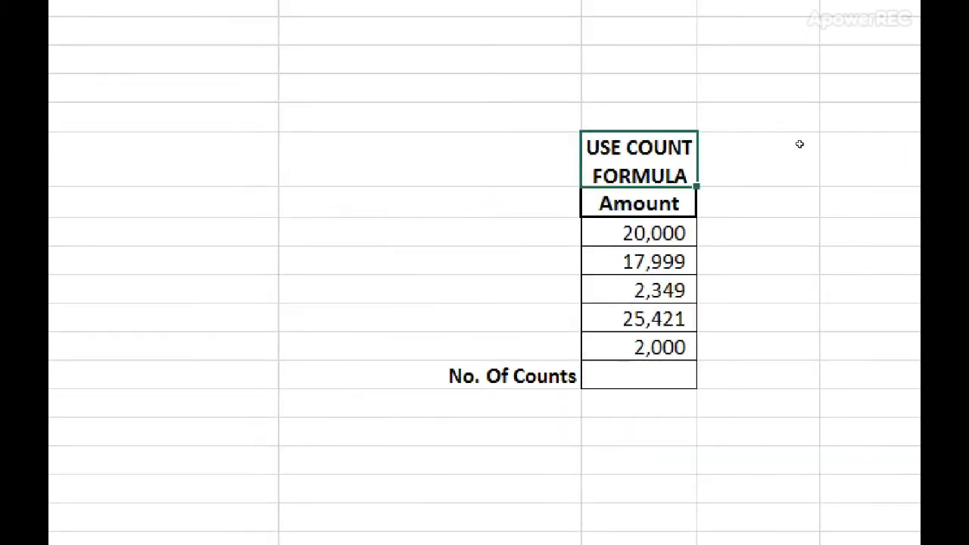
Count the amounts of the USE COUNT FORMULA table in its No. Of Counts cell with the COUNT function over K8:K12.
{"action": "key", "text": "shift+Down"}
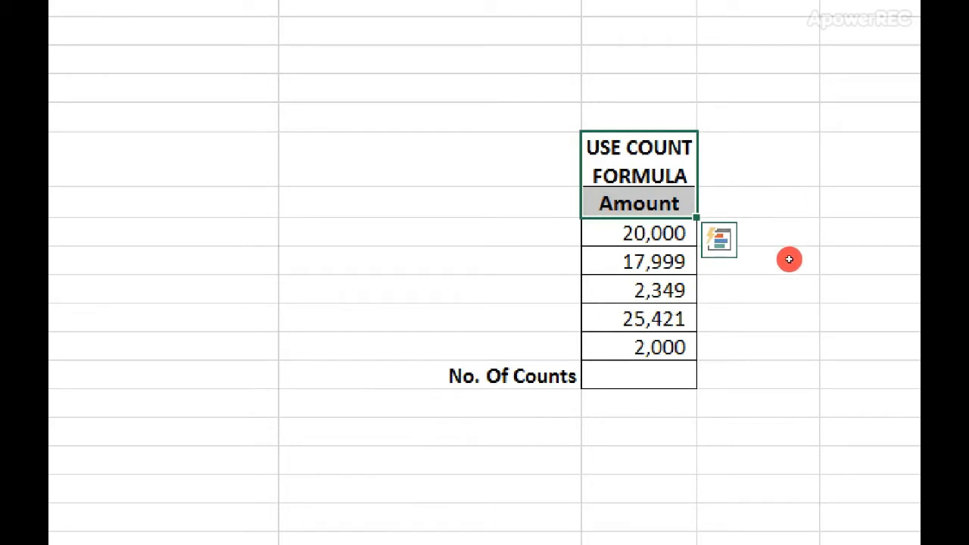
{"action": "key", "text": "Down"}
{"action": "key", "text": "Down"}
{"action": "key", "text": "Down"}
{"action": "key", "text": "shift+Down"}
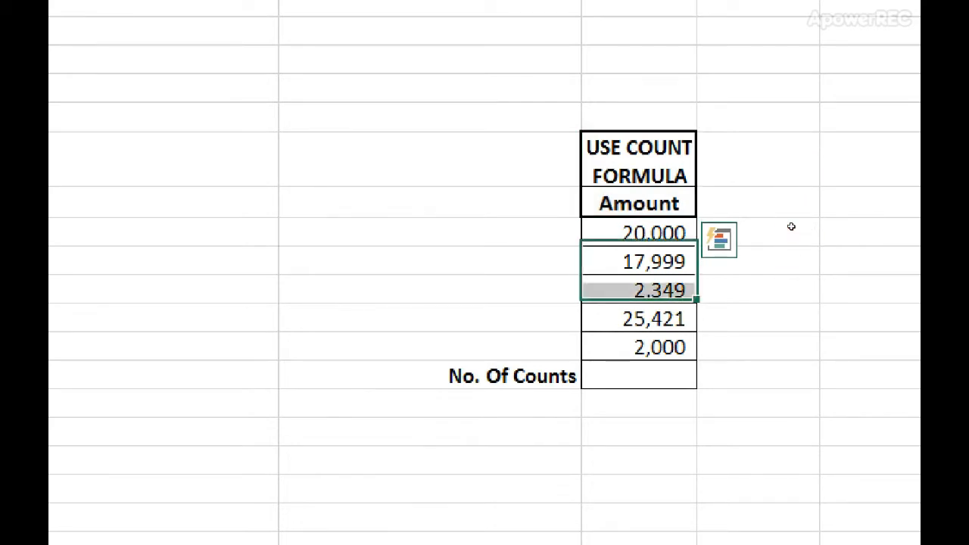
{"action": "key", "text": "Down"}
{"action": "key", "text": "Down"}
{"action": "key", "text": "Down"}
{"action": "key", "text": "Down"}
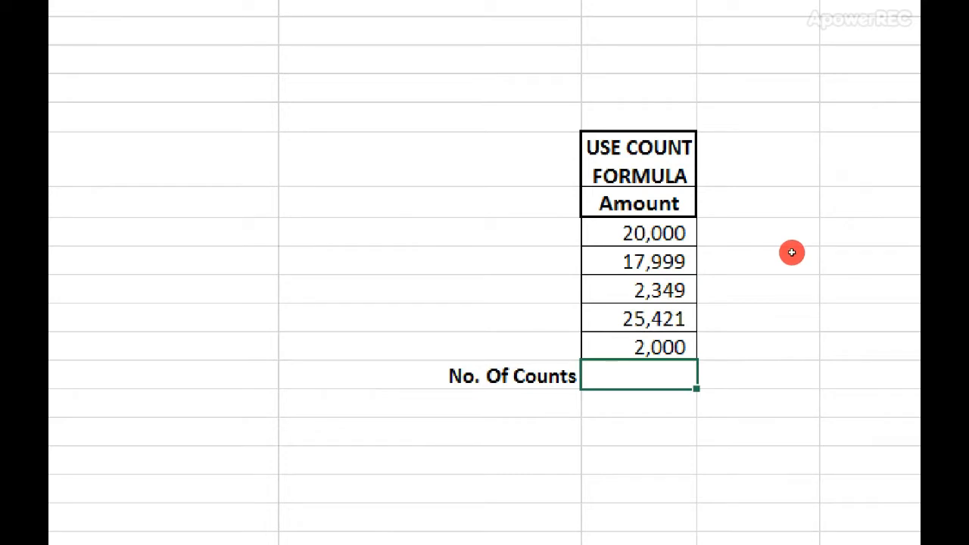
{"action": "type", "text": "=COUNT("}
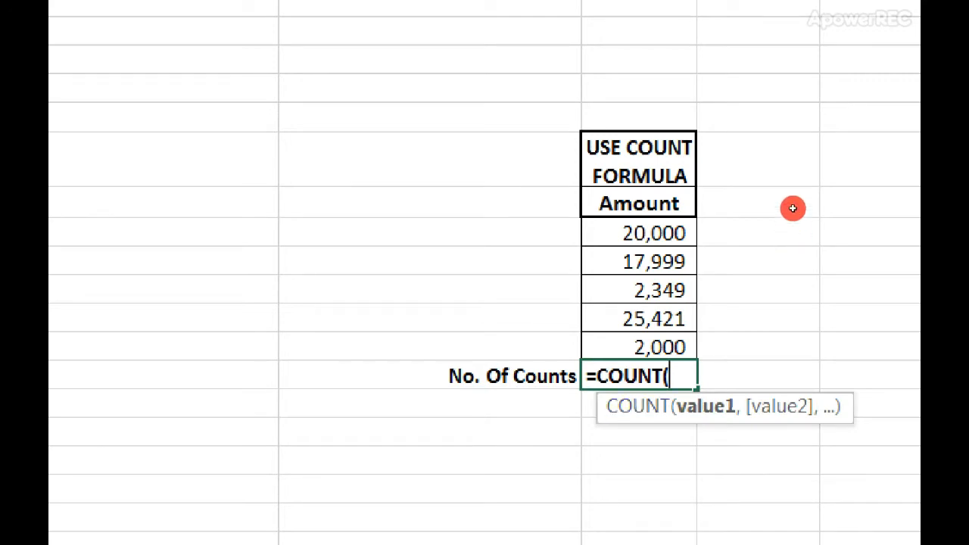
{"action": "key", "text": "Up"}
{"action": "key", "text": "Up"}
{"action": "key", "text": "Up"}
{"action": "key", "text": "Up"}
{"action": "key", "text": "Up"}
{"action": "key", "text": "shift+Down"}
{"action": "key", "text": "shift+Down"}
{"action": "key", "text": "shift+Down"}
{"action": "key", "text": "shift+Down"}
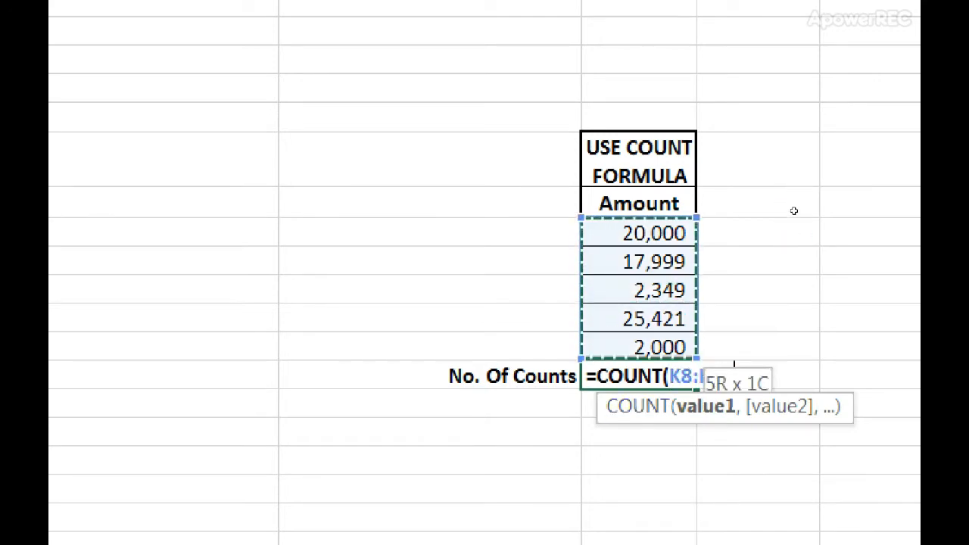
{"action": "type", "text": ")"}
{"action": "key", "text": "Return"}
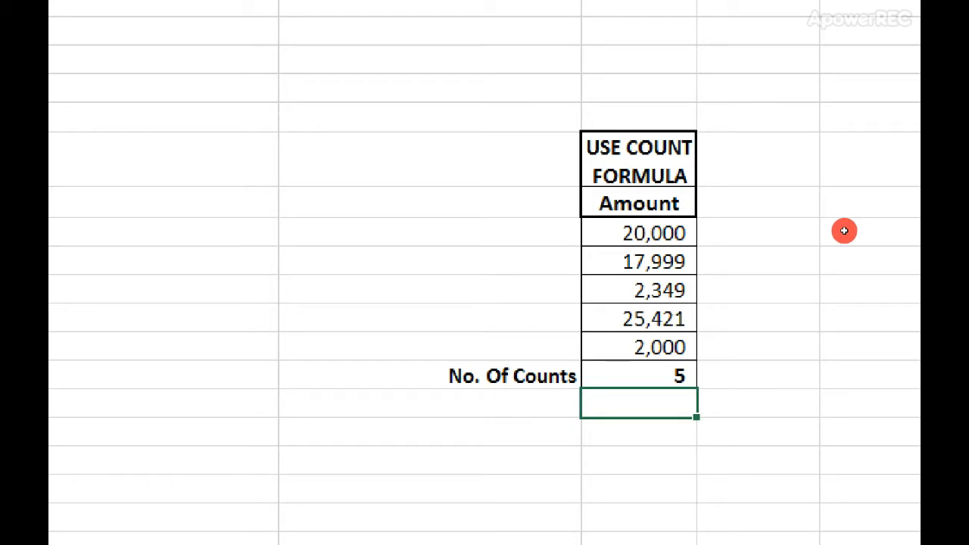
Find the largest amount of the USE MAXIMUM FUNCTION table in its MAXIMUM AMOUNT cell with the MAX function.
{"action": "left_click", "coordinate": [814, 232]}
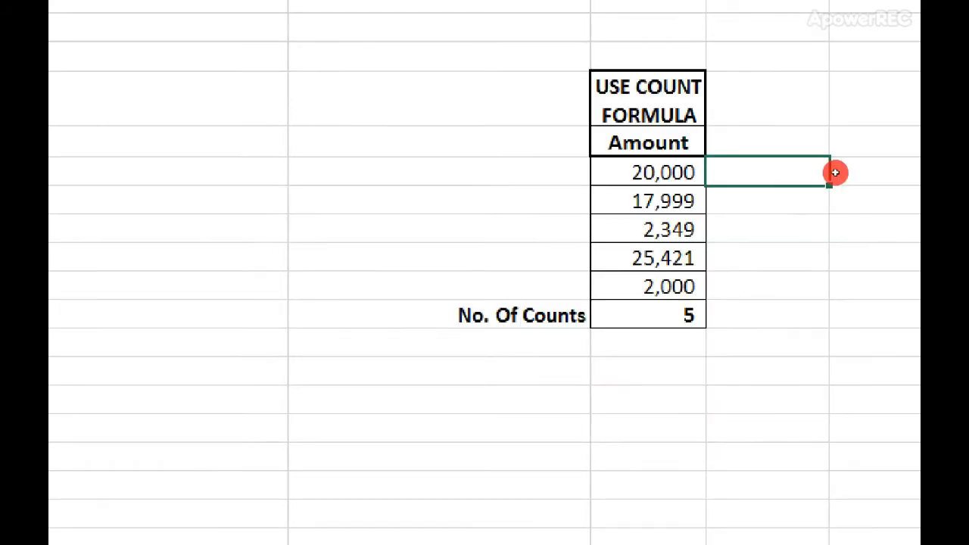
{"action": "left_click", "coordinate": [835, 172]}
{"action": "key", "text": "Right"}
{"action": "key", "text": "Right"}
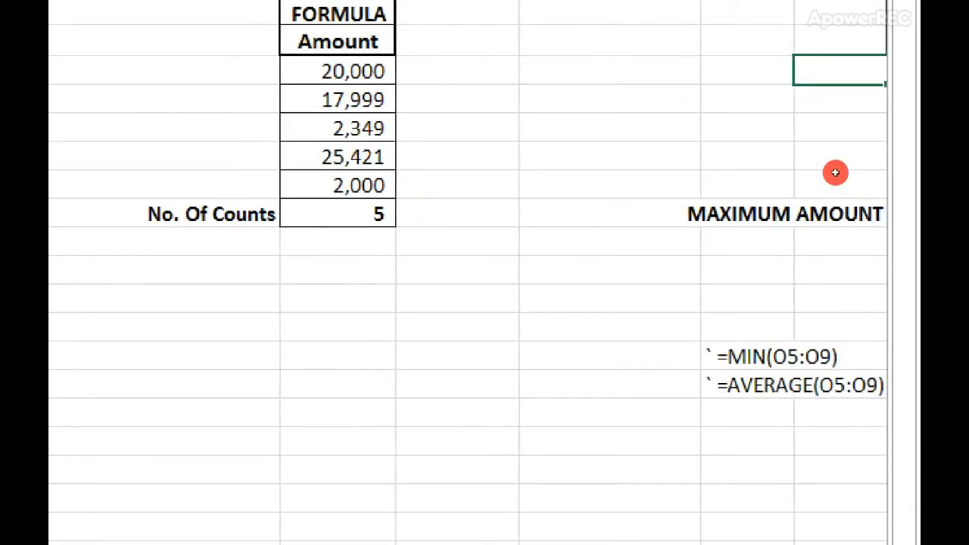
{"action": "key", "text": "Right"}
{"action": "key", "text": "Right"}
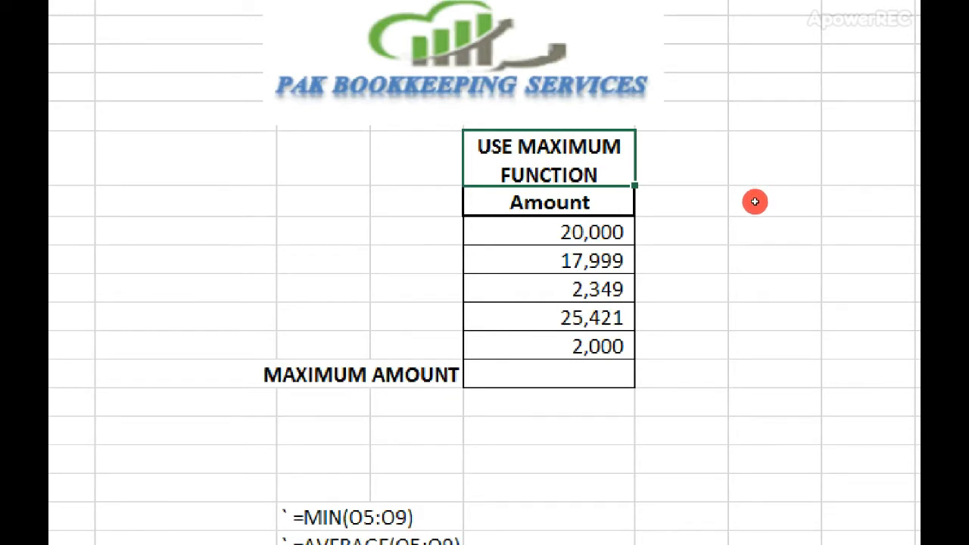
{"action": "key", "text": "Down"}
{"action": "key", "text": "Down"}
{"action": "key", "text": "Down"}
{"action": "key", "text": "Down"}
{"action": "key", "text": "Down"}
{"action": "key", "text": "Down"}
{"action": "key", "text": "Down"}
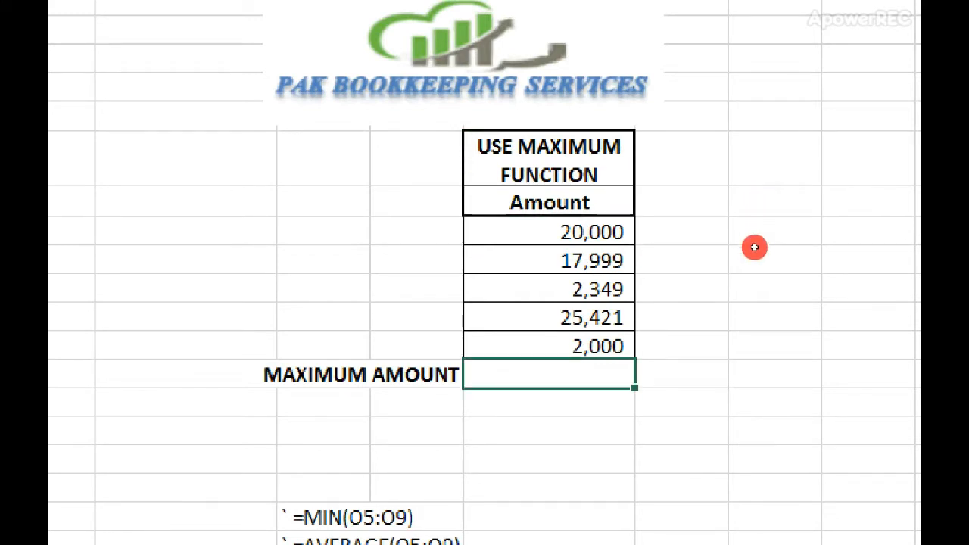
{"action": "type", "text": "=MAX"}
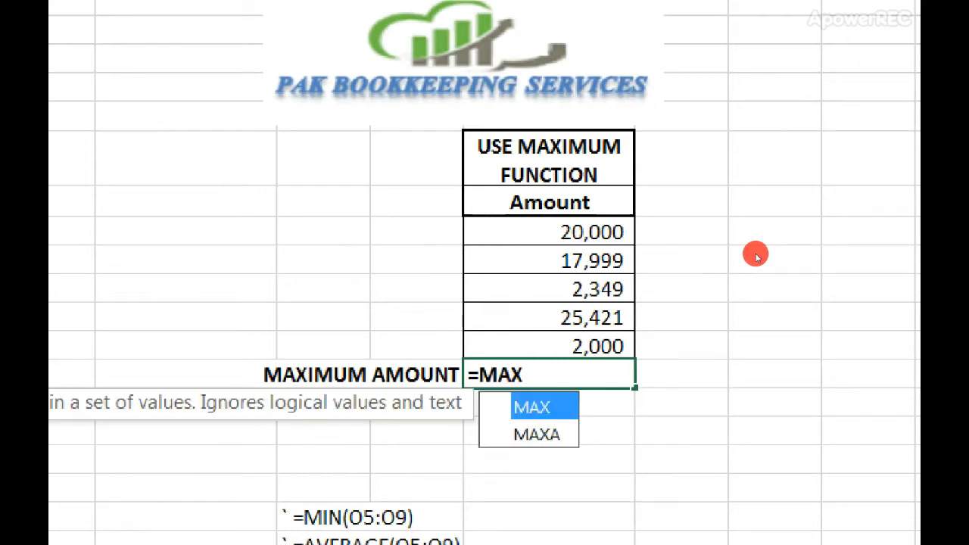
{"action": "type", "text": "("}
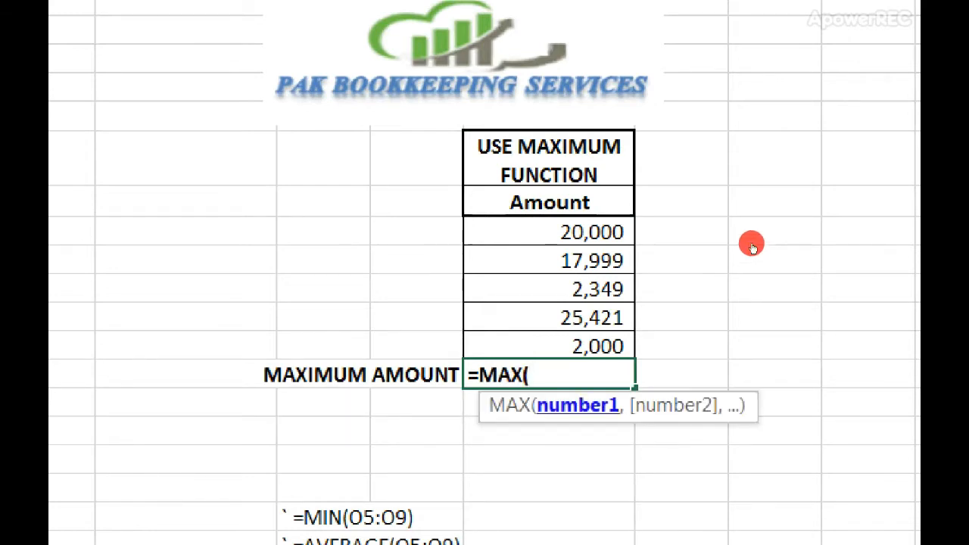
{"action": "key", "text": "Up"}
{"action": "key", "text": "shift+Up"}
{"action": "key", "text": "shift+Down"}
{"action": "key", "text": "shift+Down"}
{"action": "key", "text": "shift+Down"}
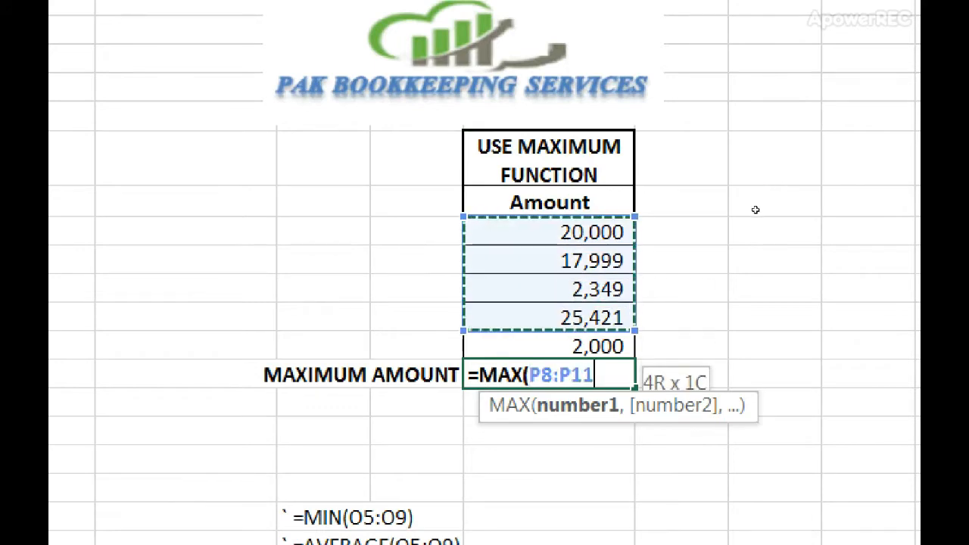
{"action": "key", "text": "Return"}
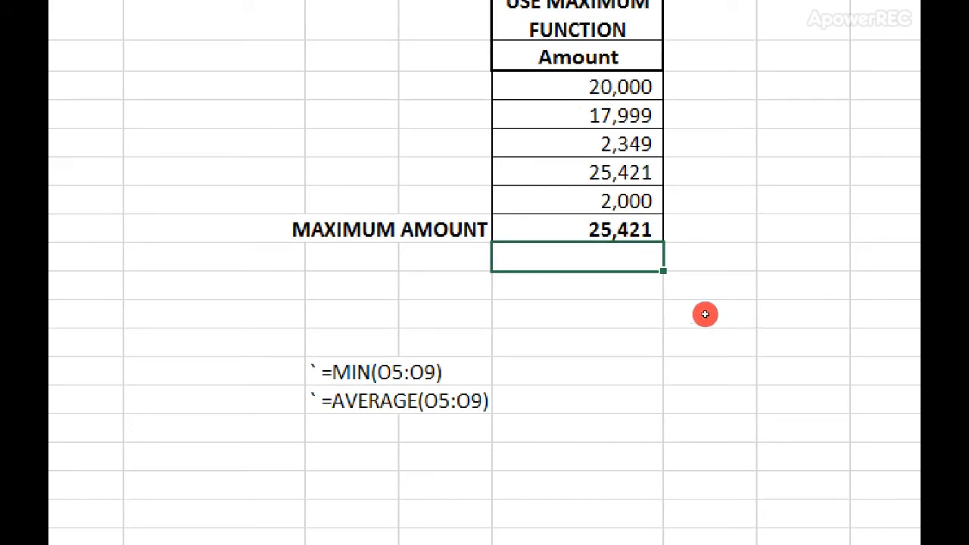
Examine the sample MIN and AVERAGE formulas written below the USE MAXIMUM FUNCTION table.
{"action": "key", "text": "Down"}
{"action": "key", "text": "Down"}
{"action": "key", "text": "Down"}
{"action": "key", "text": "Down"}
{"action": "key", "text": "Left"}
{"action": "key", "text": "Left"}
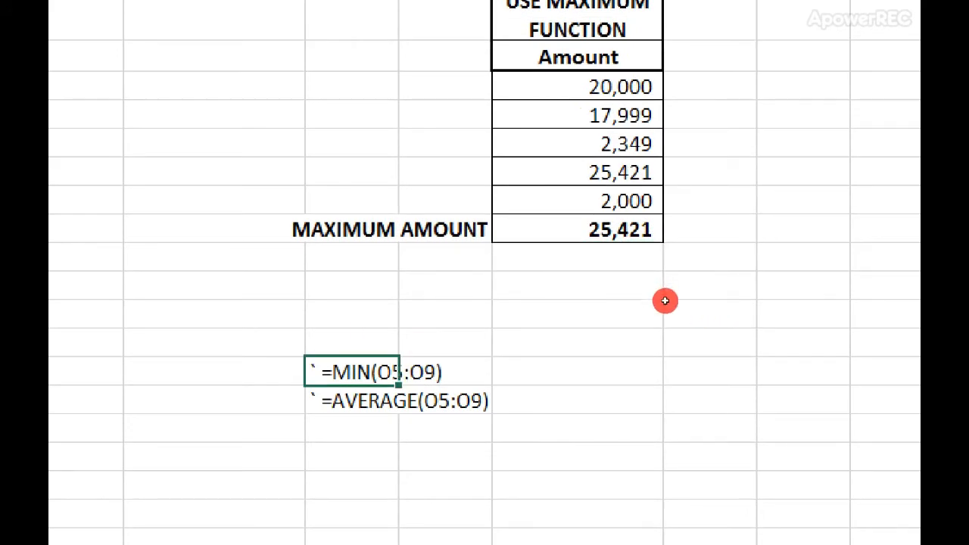
{"action": "key", "text": "Down"}
{"action": "key", "text": "Down"}
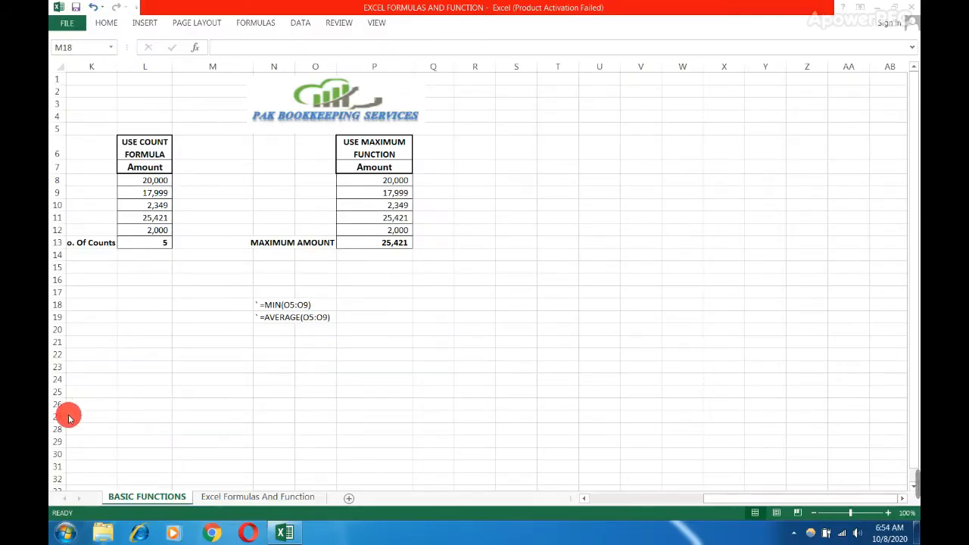
Open the Excel Formulas And Function sheet and select the empty totals of Items A, B and C in C23:C25.
{"action": "left_click", "coordinate": [229, 500]}
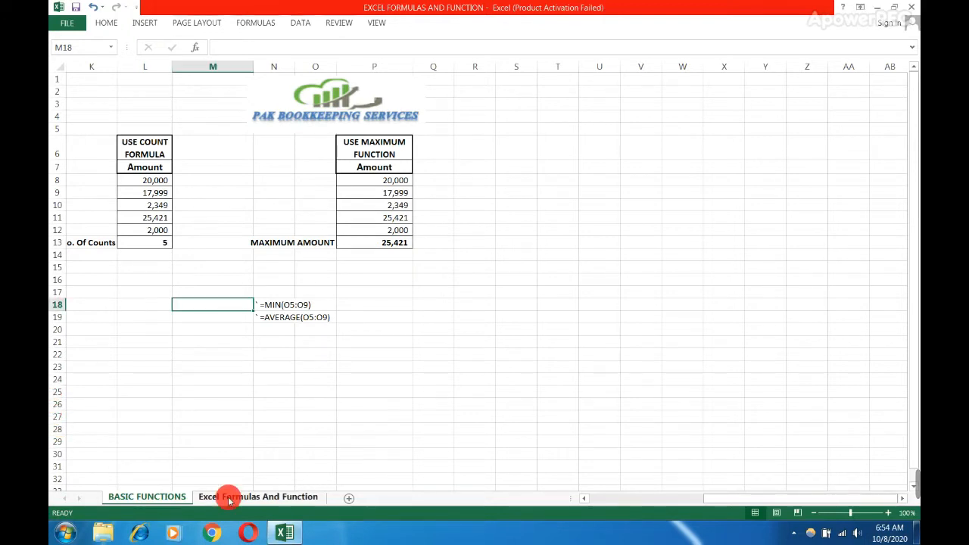
{"action": "left_click", "coordinate": [229, 498]}
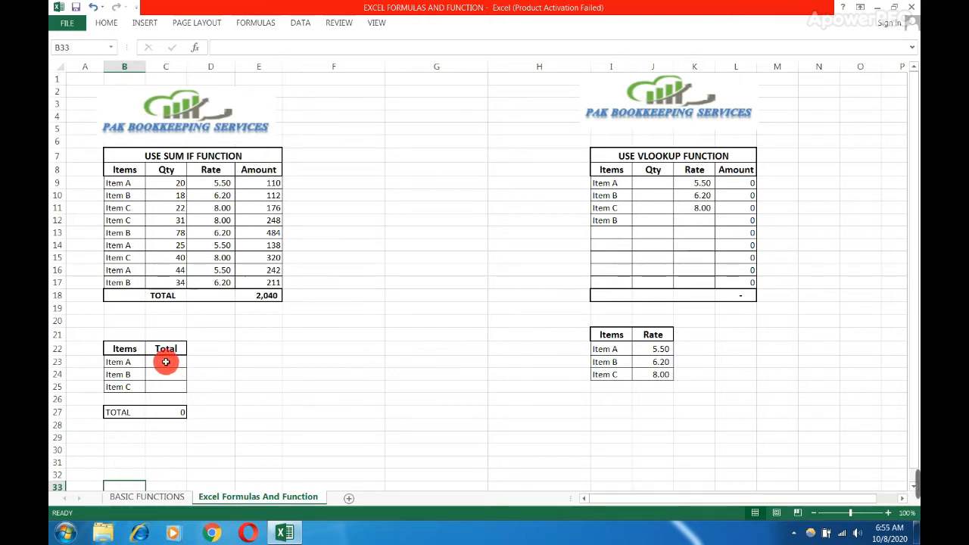
{"action": "left_click_drag", "start_coordinate": [165, 364], "coordinate": [166, 381]}
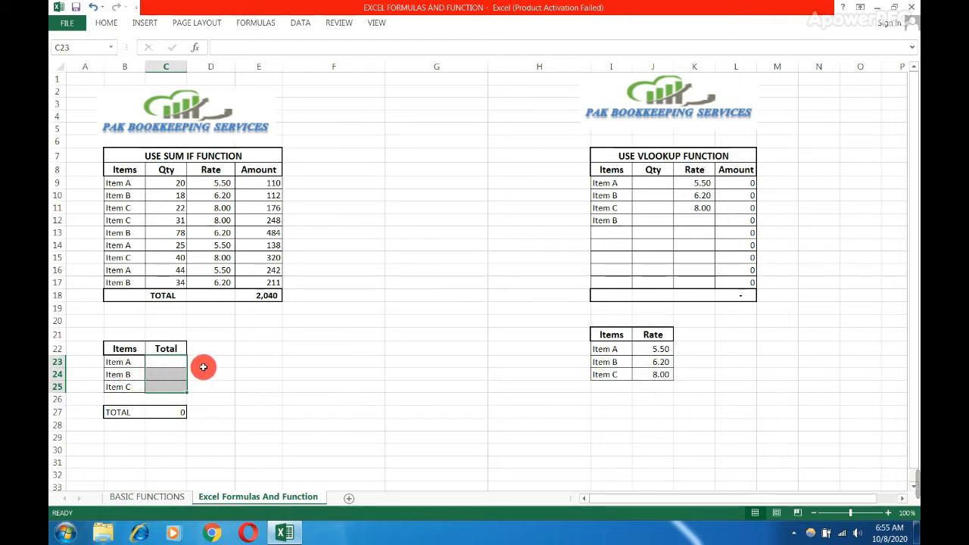
{"action": "key", "text": "super+r"}
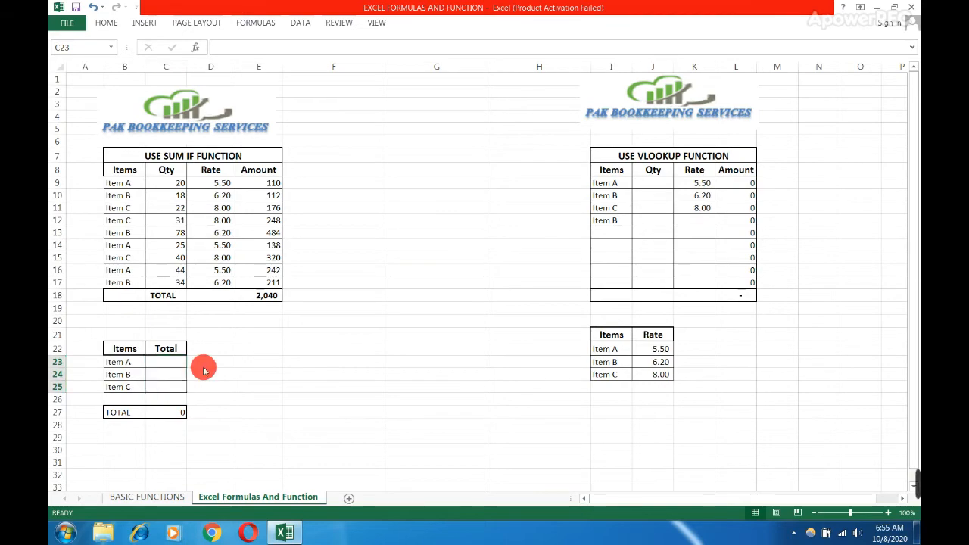
Begin a SUMIF formula in Item A's Total cell C23 with the item names B9:B17 as its range.
{"action": "key", "text": "Return"}
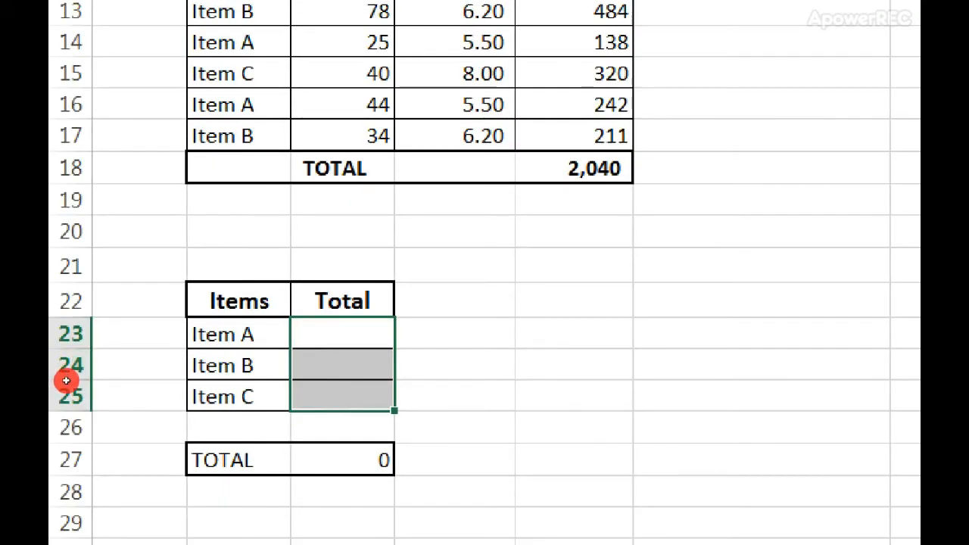
{"action": "left_click", "coordinate": [160, 362]}
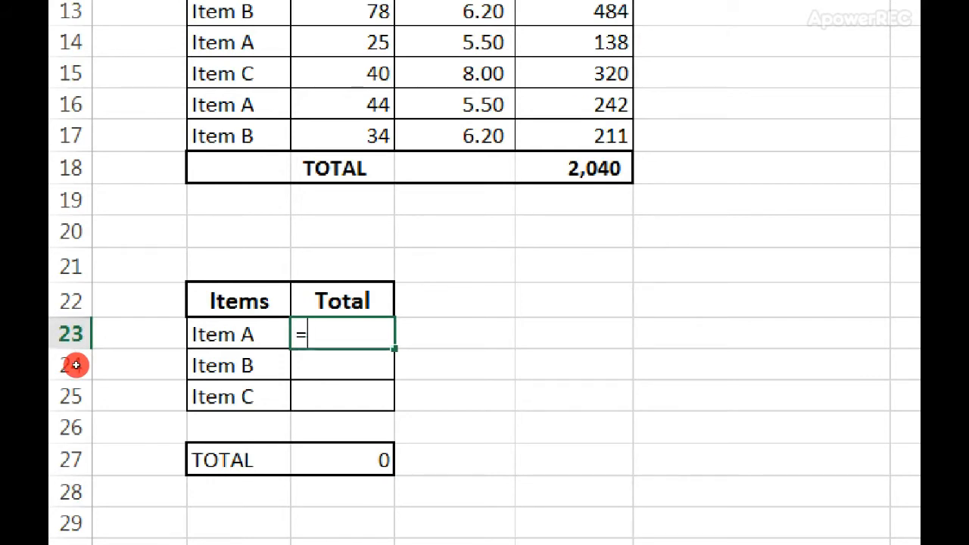
{"action": "type", "text": "sum"}
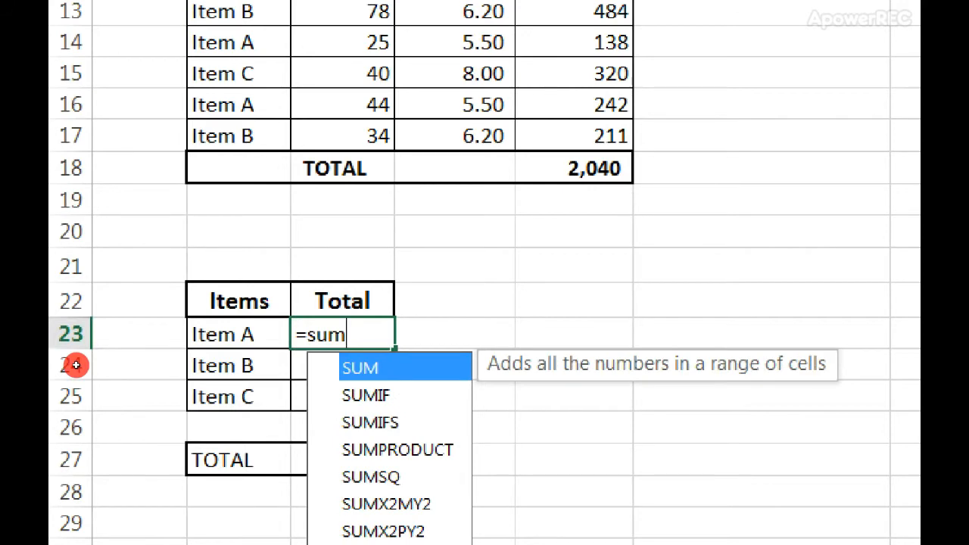
{"action": "type", "text": "if("}
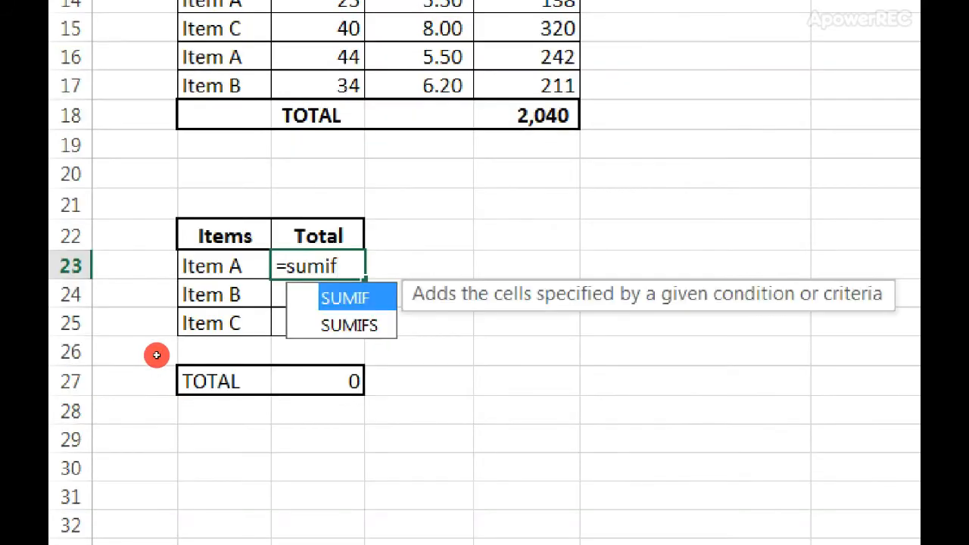
{"action": "type", "text": "("}
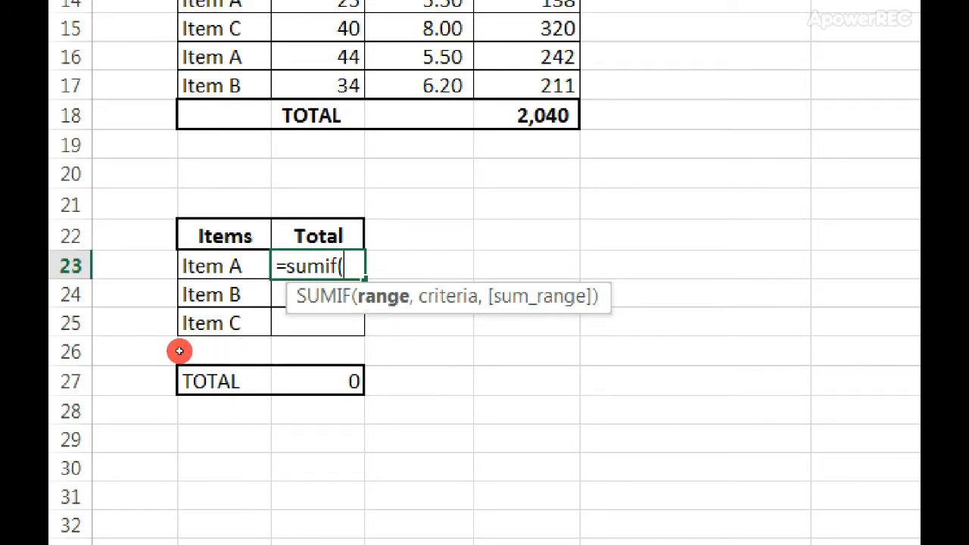
{"action": "scroll", "coordinate": [124, 257], "scroll_direction": "up", "scroll_amount": 2}
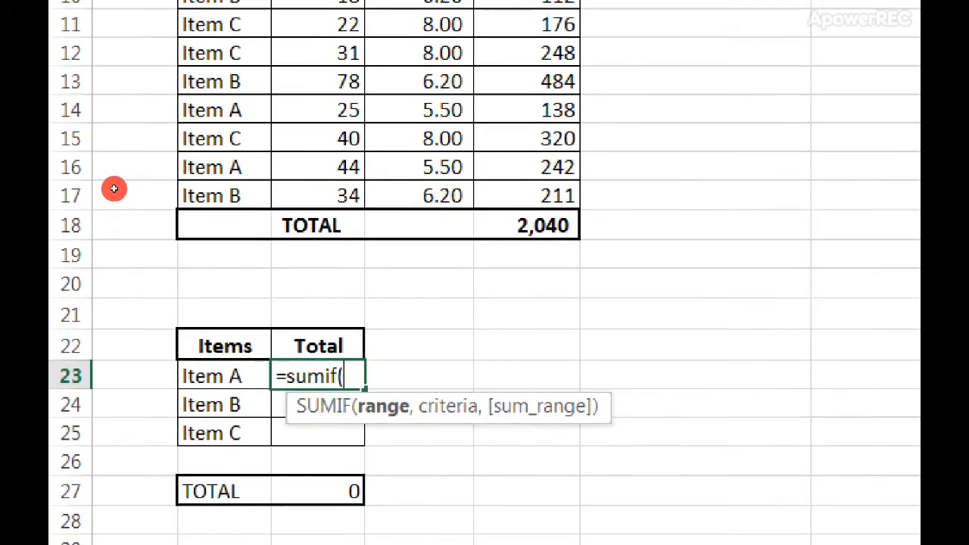
{"action": "scroll", "coordinate": [111, 179], "scroll_direction": "up", "scroll_amount": 1}
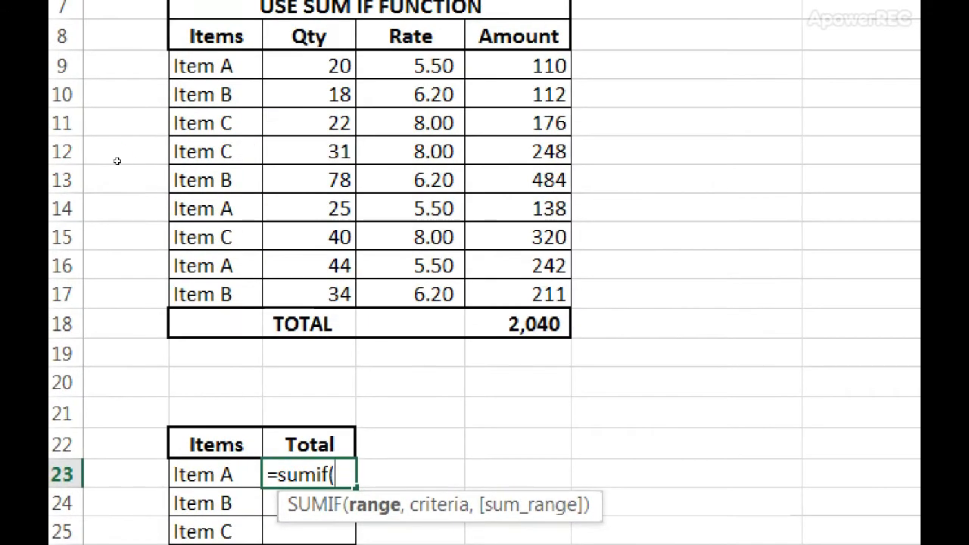
{"action": "left_click_drag", "start_coordinate": [215, 66], "coordinate": [216, 295]}
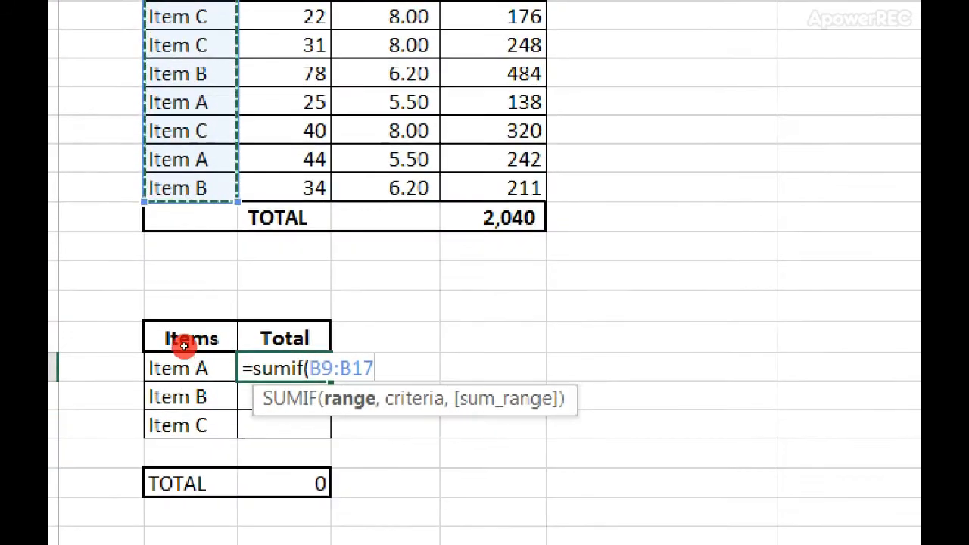
Make the SUMIF range an absolute reference, $B$9:$B$17, and continue to the criteria argument.
{"action": "key", "text": "shift+Left"}
{"action": "key", "text": "shift+Left"}
{"action": "key", "text": "shift+Left"}
{"action": "key", "text": "shift+Left"}
{"action": "key", "text": "shift+Left"}
{"action": "key", "text": "shift+Left"}
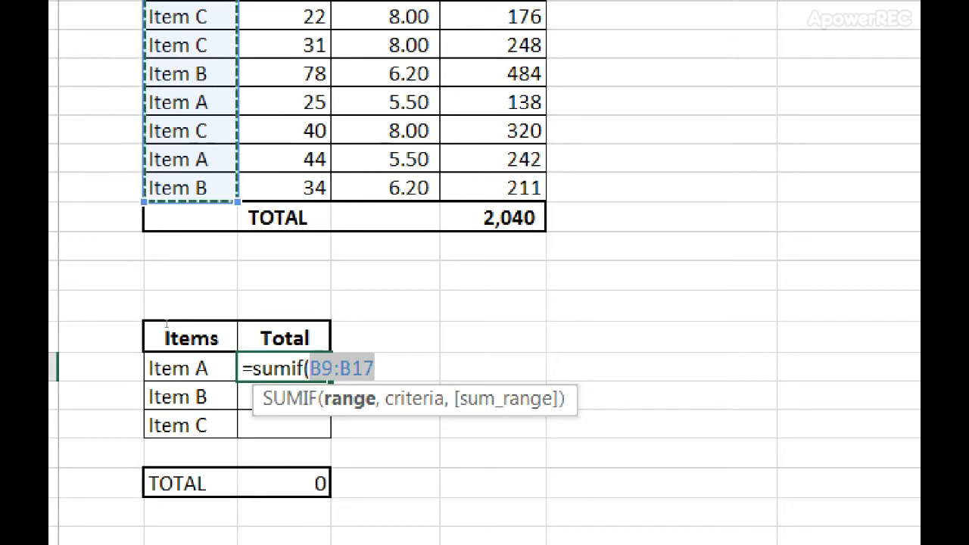
{"action": "key", "text": "shift+Right"}
{"action": "key", "text": "shift+Left"}
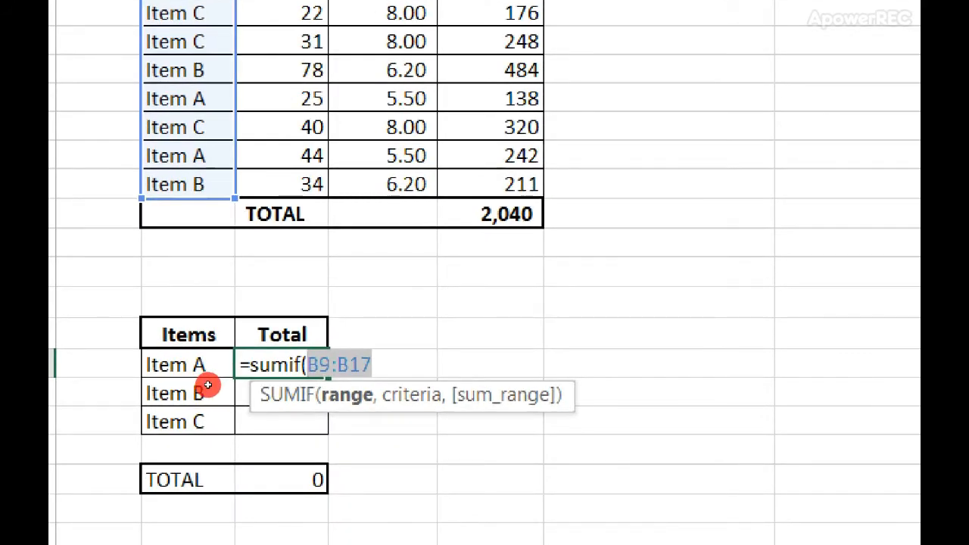
{"action": "key", "text": "F4"}
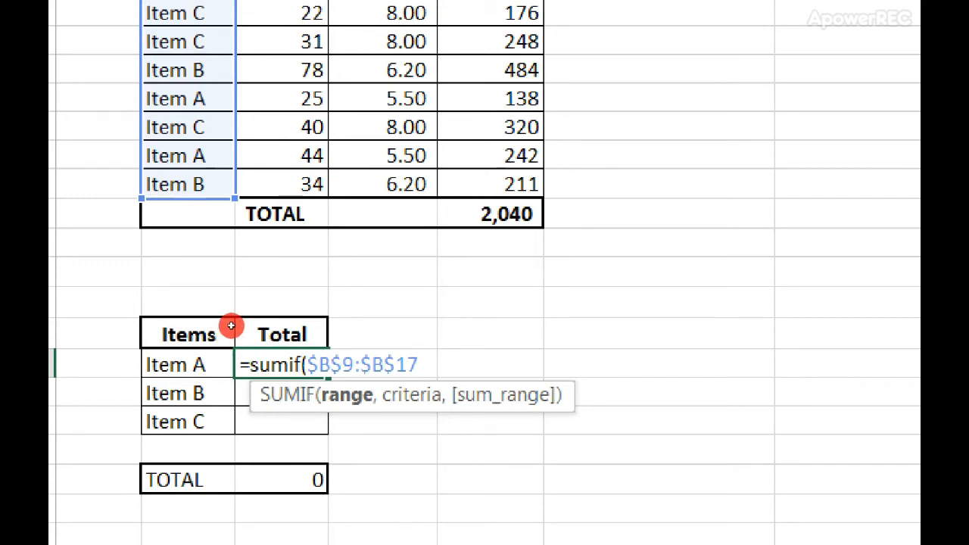
{"action": "type", "text": ","}
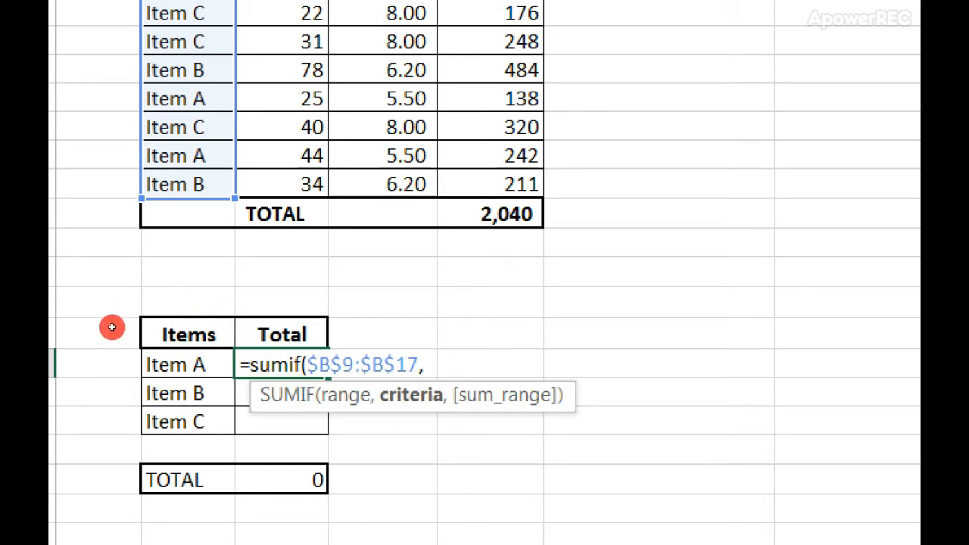
Complete Item A's SUMIF with B23 as the criteria and the absolute amounts $E$9:$E$17 as the sum range.
{"action": "key", "text": "Left"}
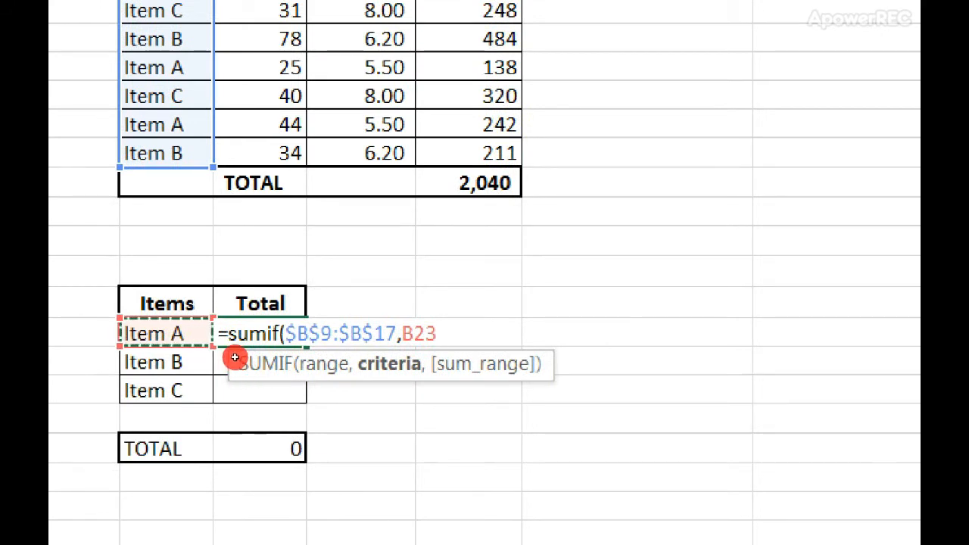
{"action": "type", "text": ","}
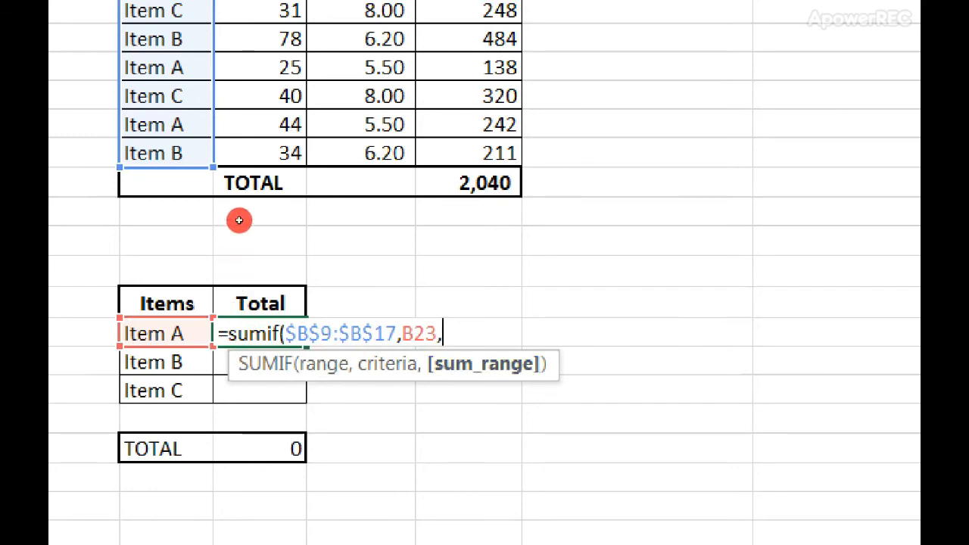
{"action": "left_click_drag", "start_coordinate": [485, 29], "coordinate": [485, 115]}
{"action": "left_click_drag", "start_coordinate": [236, 190], "coordinate": [238, 250]}
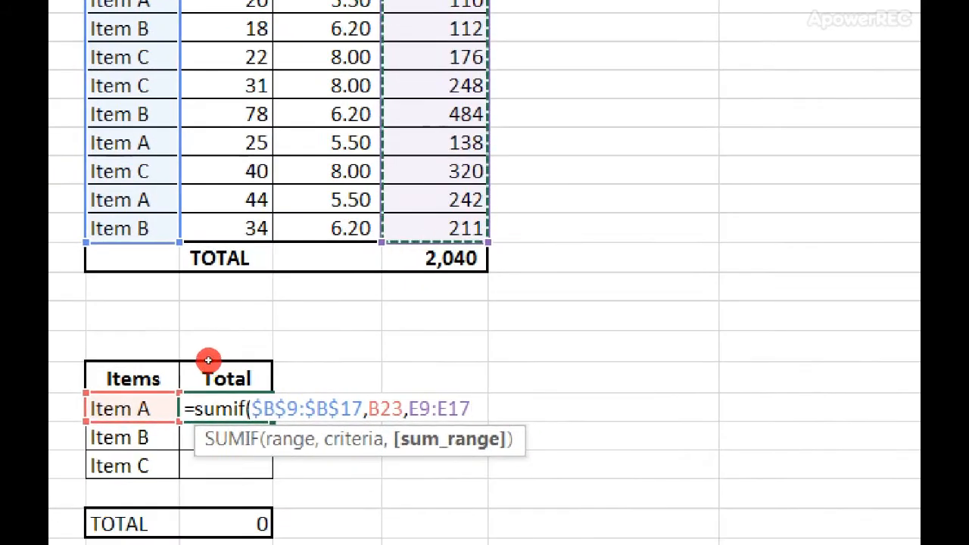
{"action": "key", "text": "F4"}
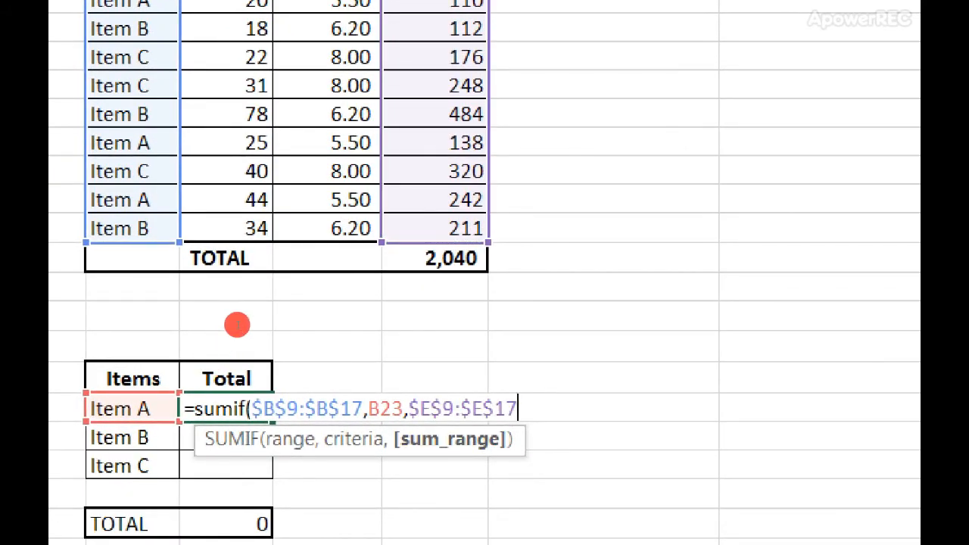
{"action": "key", "text": "Return"}
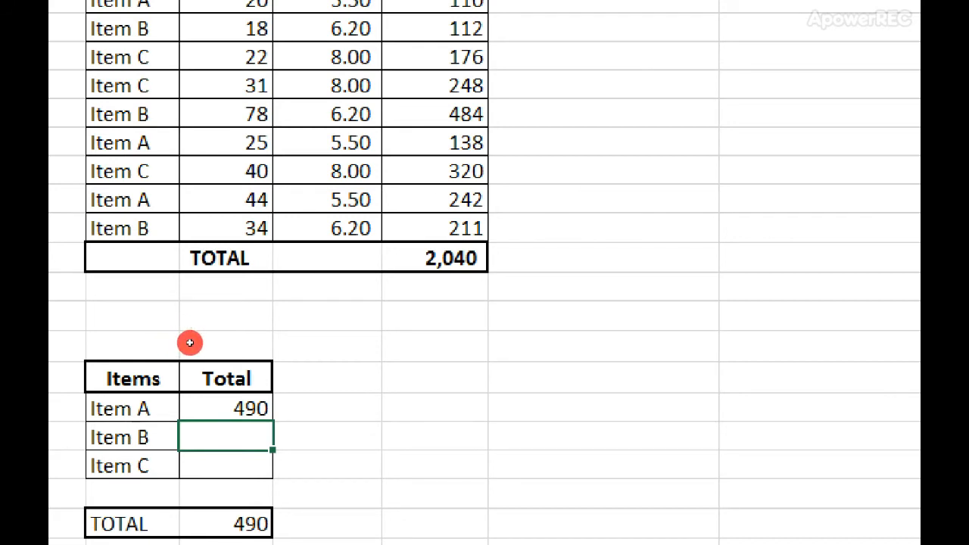
Copy Item A's SUMIF formula to the Total cells of Item B and Item C.
{"action": "key", "text": "Up"}
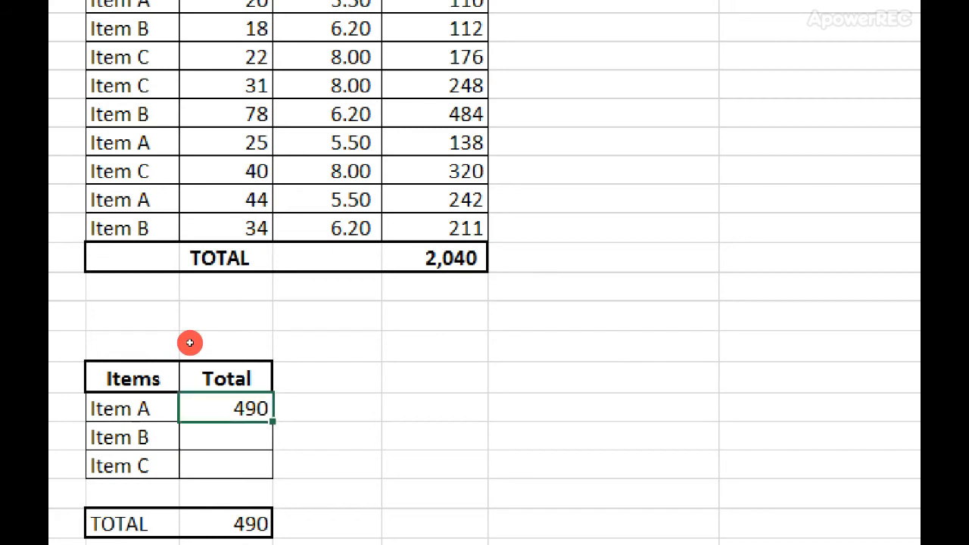
{"action": "key", "text": "ctrl+c"}
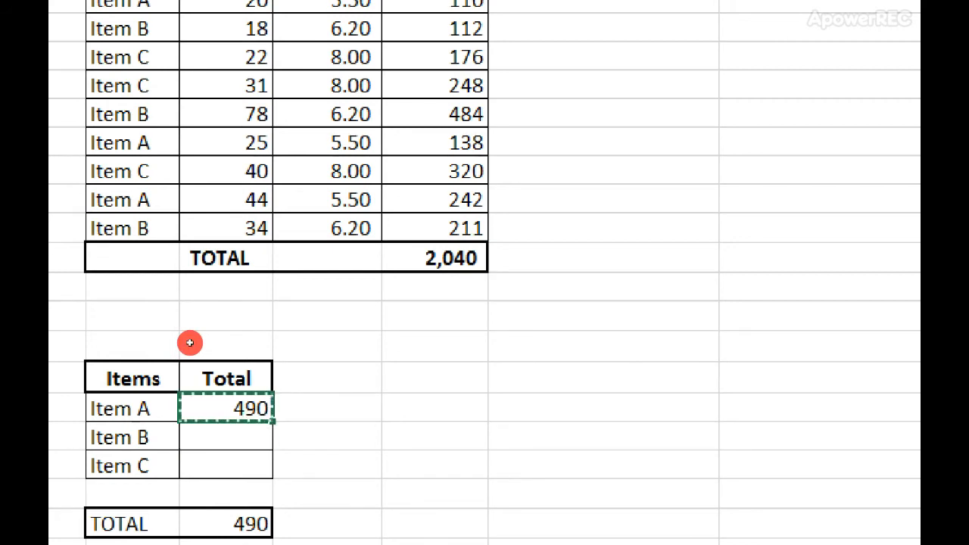
{"action": "key", "text": "Down"}
{"action": "key", "text": "shift+Down"}
{"action": "key", "text": "ctrl+v"}
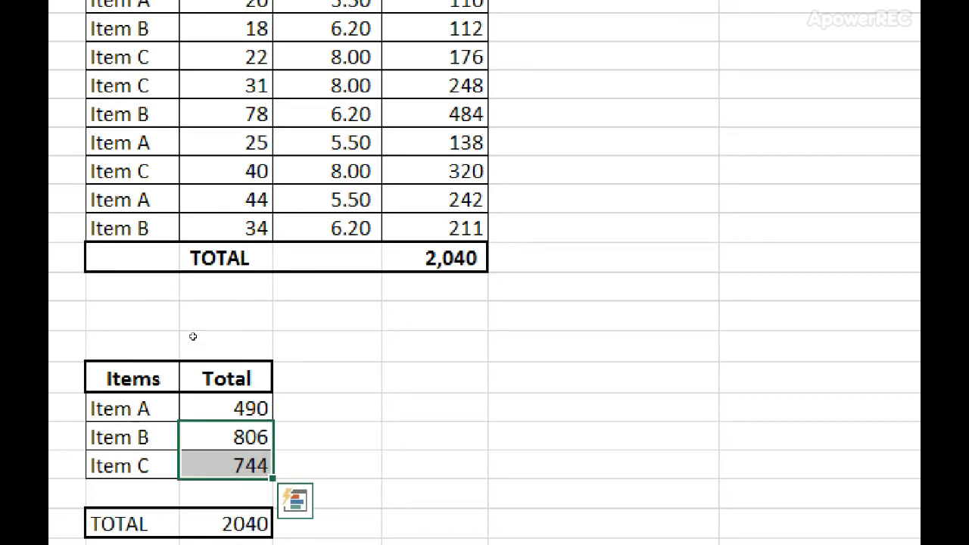
{"action": "key", "text": "Right"}
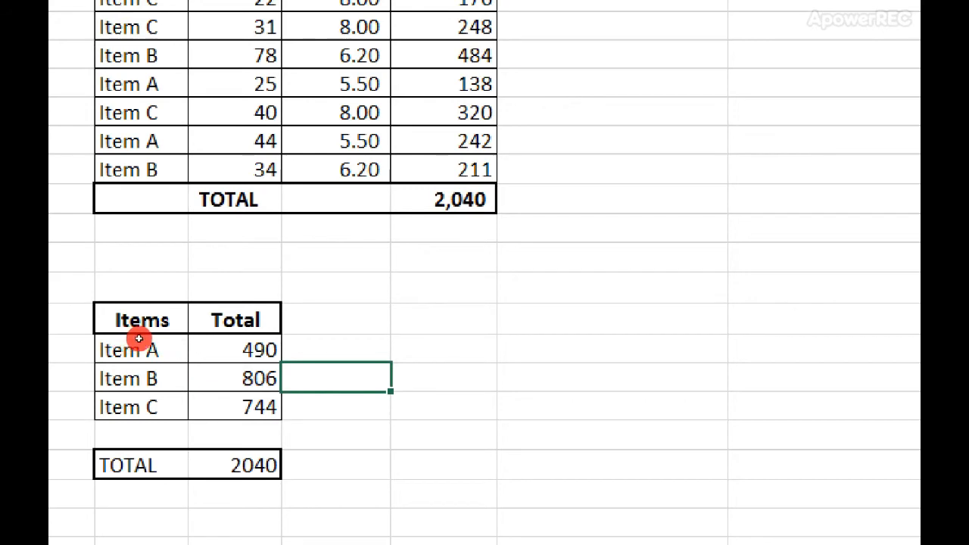
{"action": "key", "text": "Down"}
{"action": "left_click", "coordinate": [188, 348]}
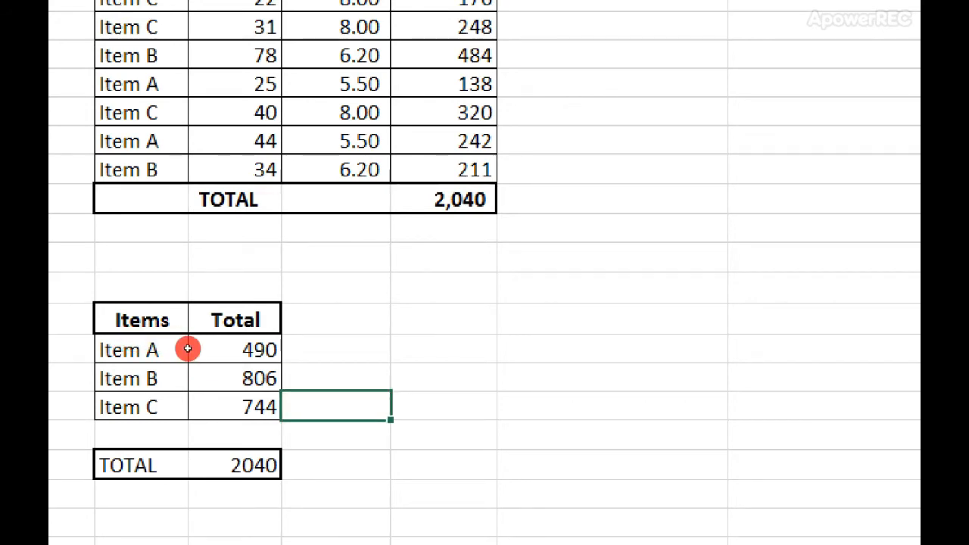
{"action": "key", "text": "Down"}
{"action": "key", "text": "Down"}
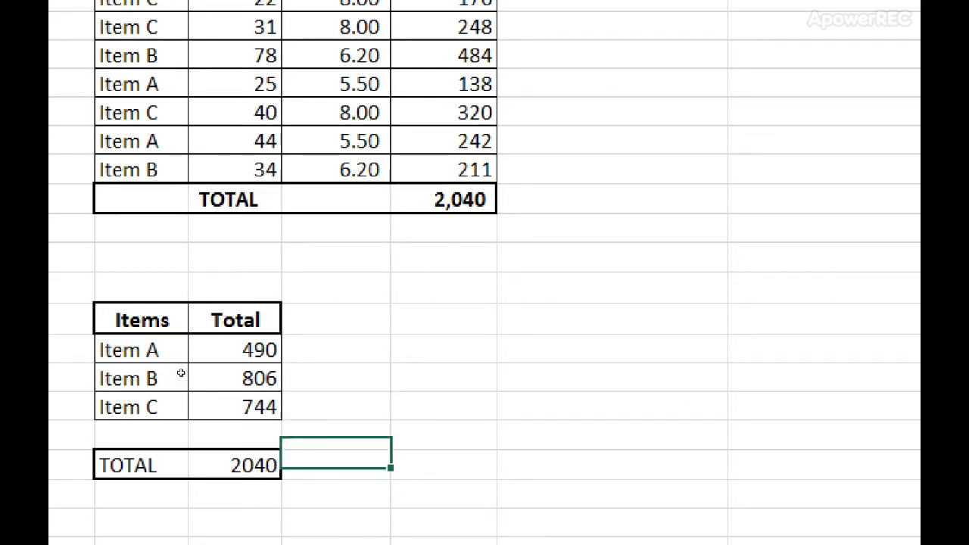
{"action": "left_click", "coordinate": [840, 346]}
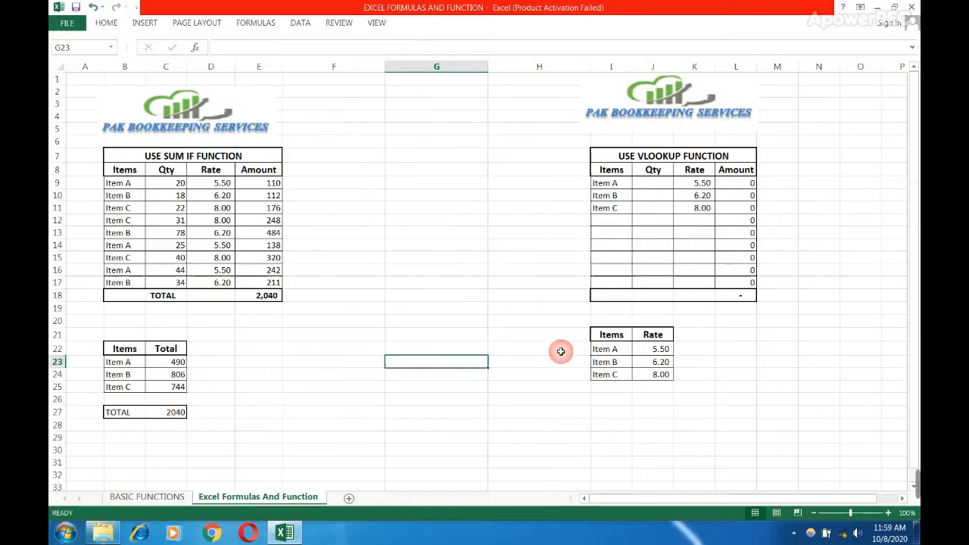
Examine the item rate list and the Items, Rate and Amount columns of the USE VLOOKUP FUNCTION table.
{"action": "left_click", "coordinate": [561, 351]}
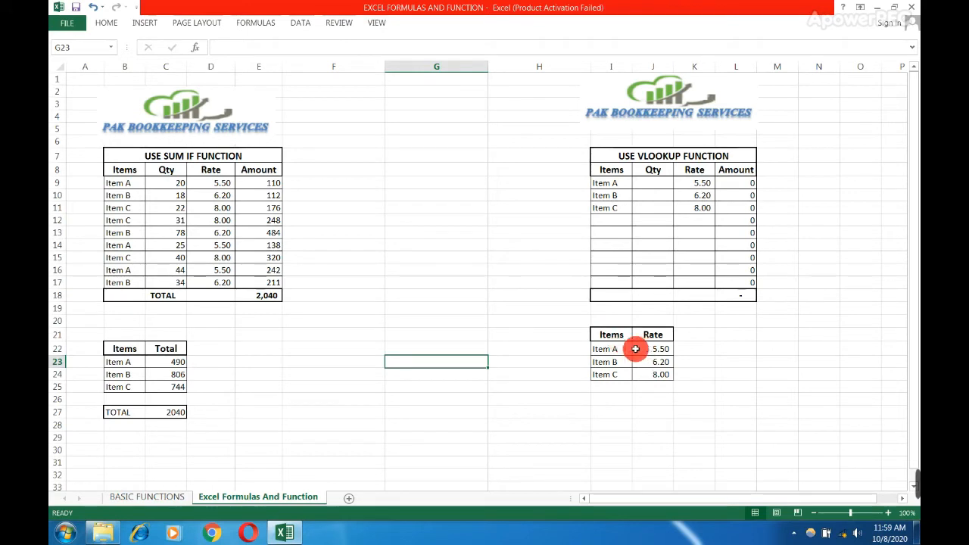
{"action": "left_click_drag", "start_coordinate": [644, 350], "coordinate": [649, 368]}
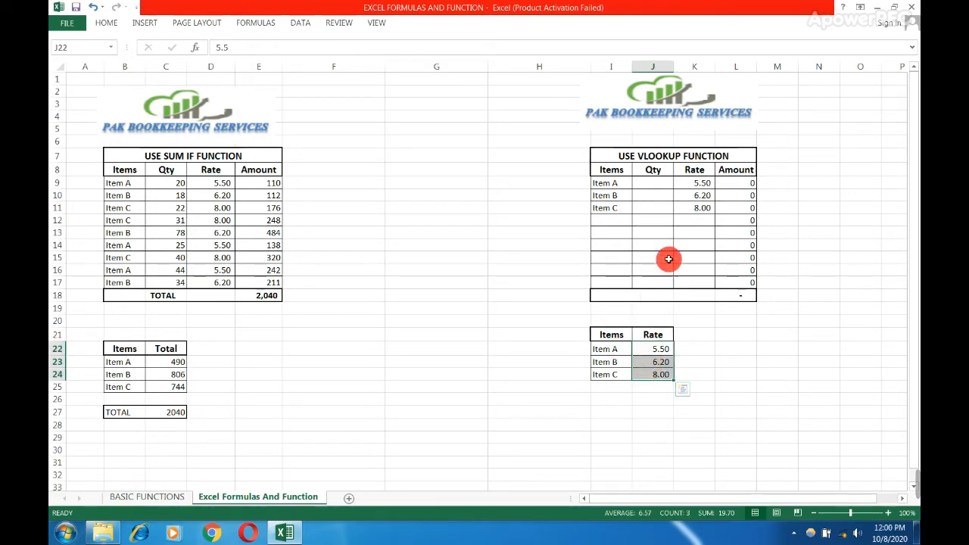
{"action": "left_click", "coordinate": [682, 221]}
{"action": "left_click", "coordinate": [621, 221]}
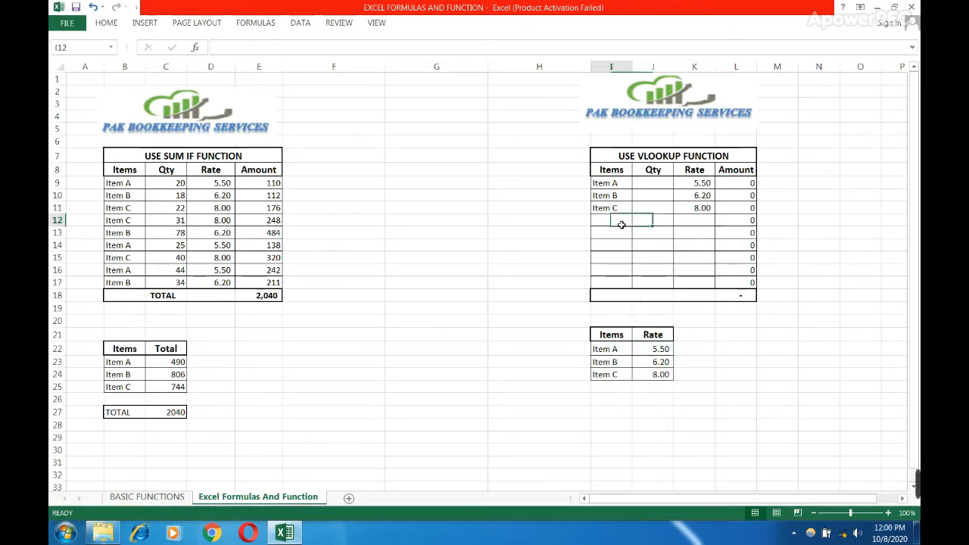
{"action": "left_click", "coordinate": [682, 222]}
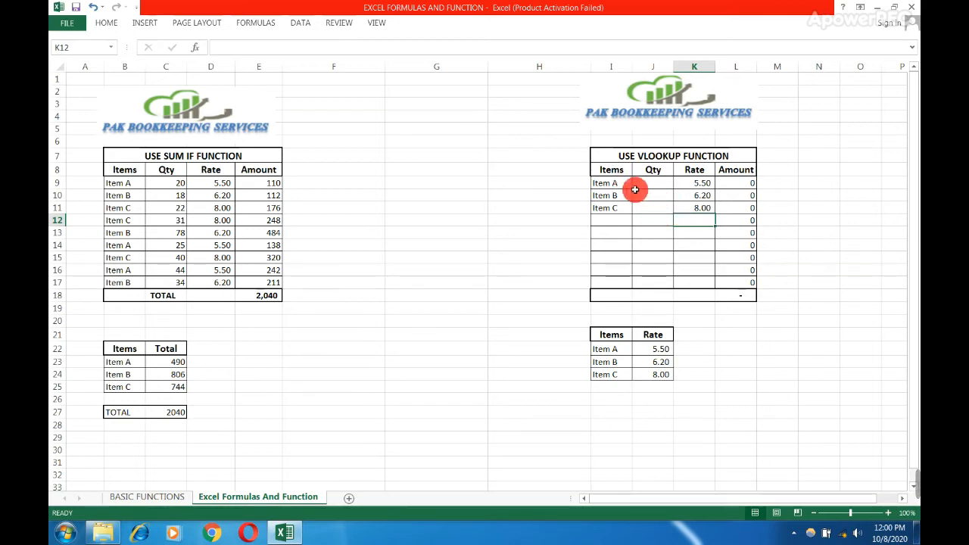
{"action": "left_click_drag", "start_coordinate": [614, 182], "coordinate": [620, 283]}
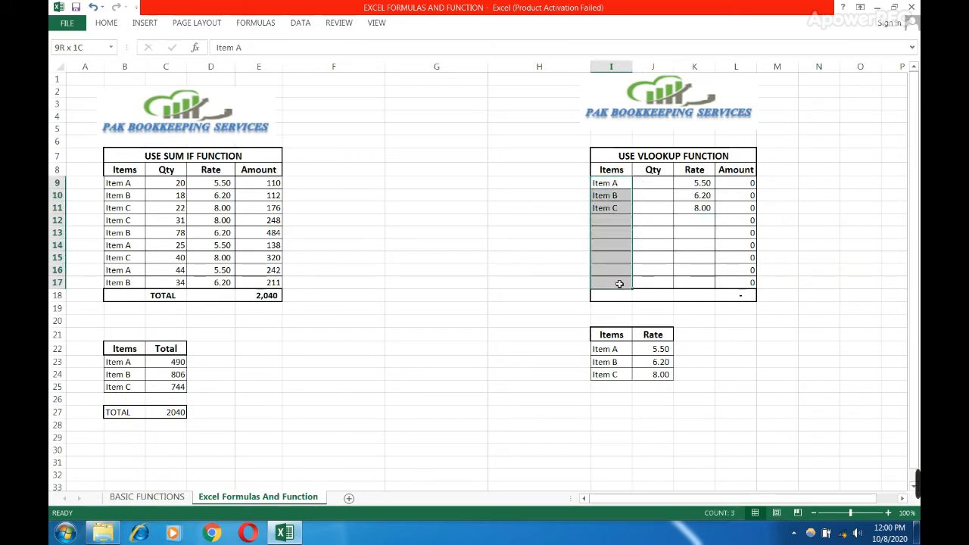
{"action": "left_click_drag", "start_coordinate": [728, 187], "coordinate": [725, 247]}
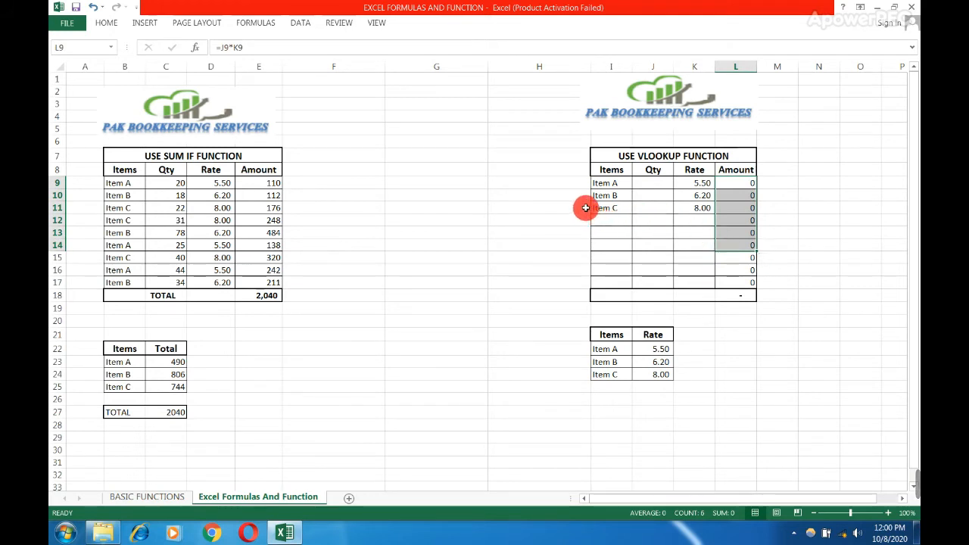
{"action": "left_click_drag", "start_coordinate": [583, 205], "coordinate": [756, 206]}
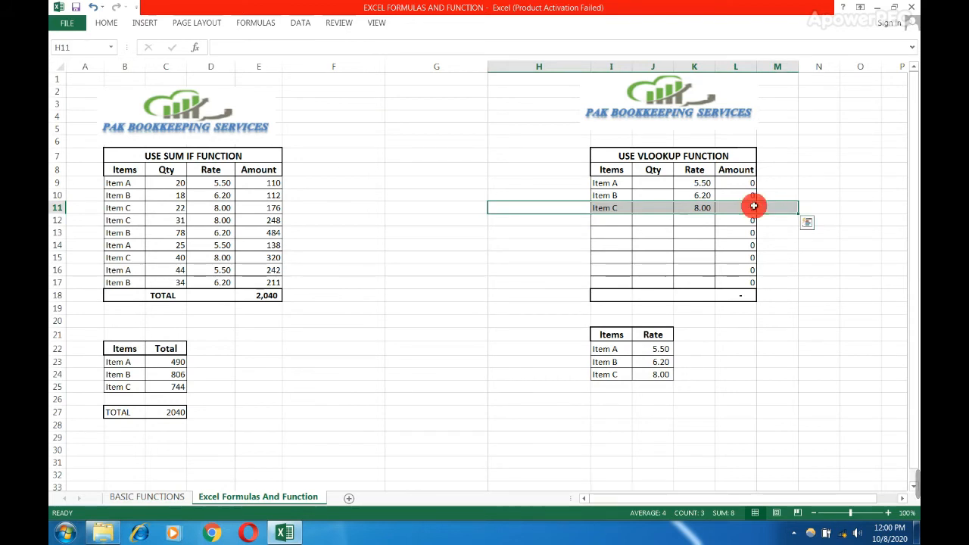
Start a VLOOKUP in rate cell K12 with I12 as the lookup value and the absolute rate list $I$22:$J$24 as the table array.
{"action": "left_click", "coordinate": [691, 222]}
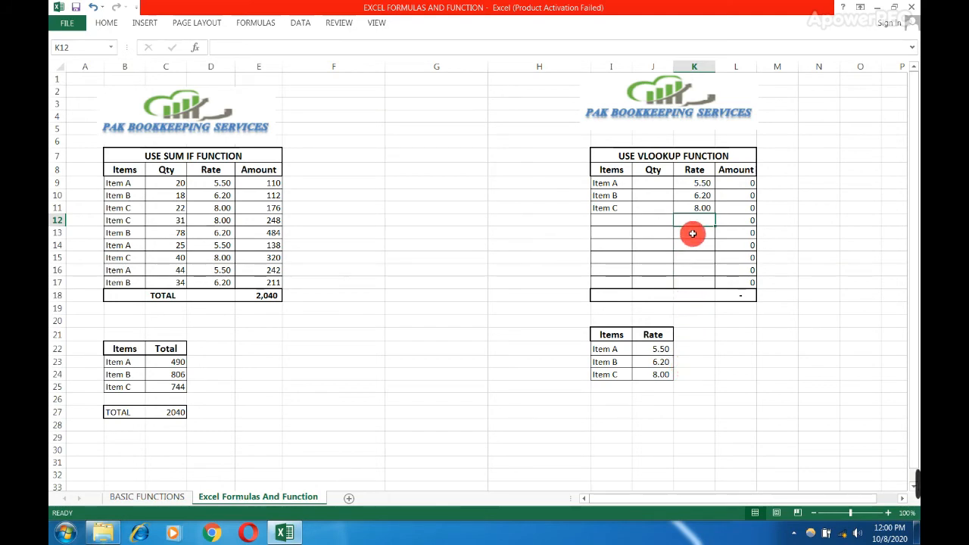
{"action": "type", "text": "=vloo"}
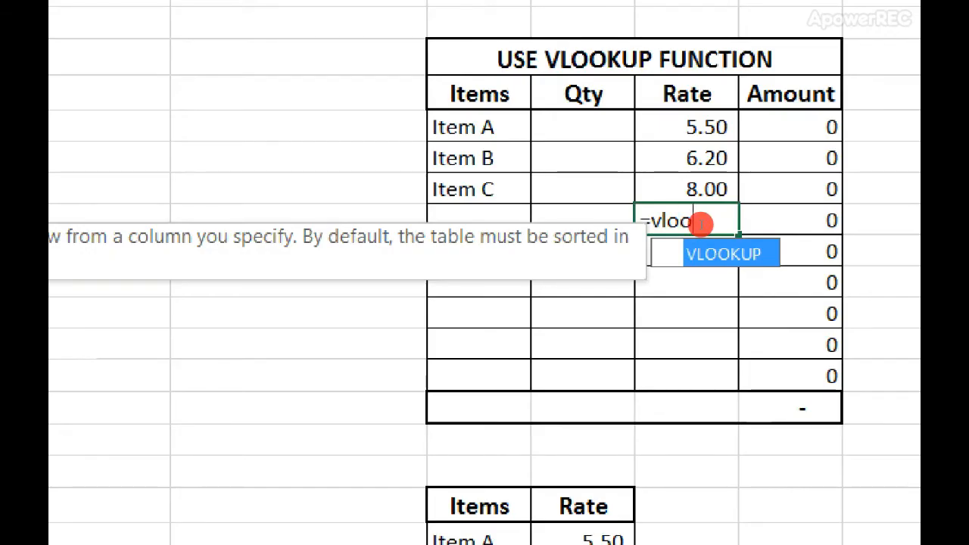
{"action": "key", "text": "Tab"}
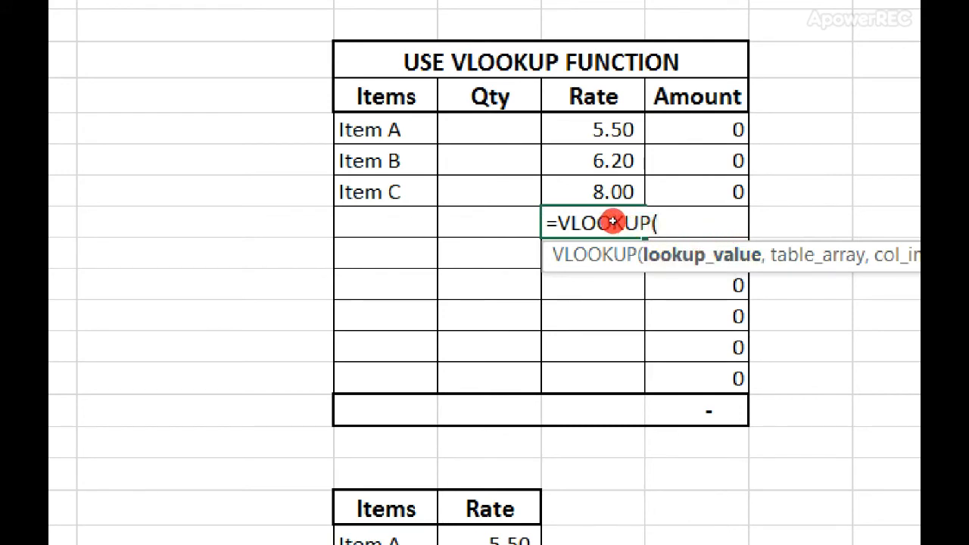
{"action": "key", "text": "Left"}
{"action": "key", "text": "Left"}
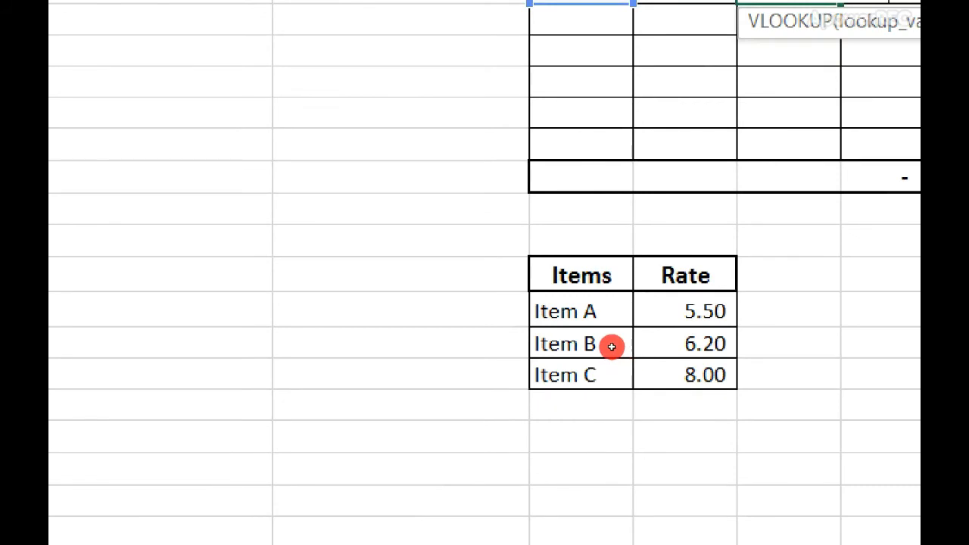
{"action": "left_click_drag", "start_coordinate": [598, 318], "coordinate": [644, 372]}
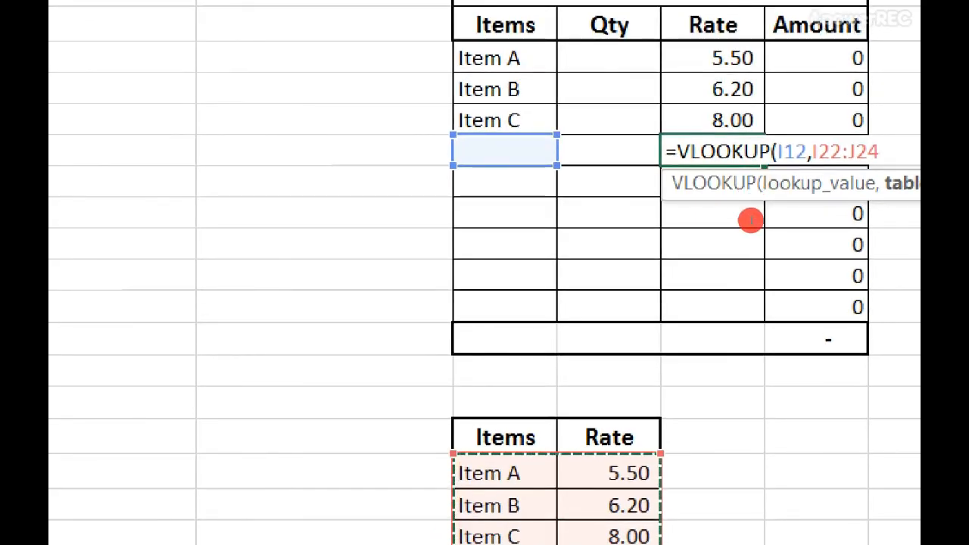
{"action": "key", "text": "F4"}
{"action": "type", "text": ","}
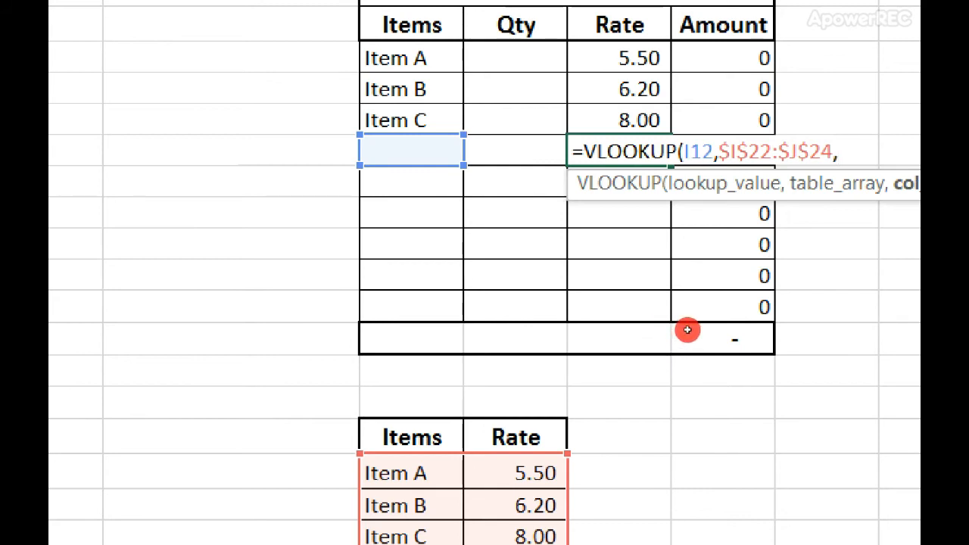
Complete the VLOOKUP with column index 2 and 0 for an exact match.
{"action": "type", "text": "2"}
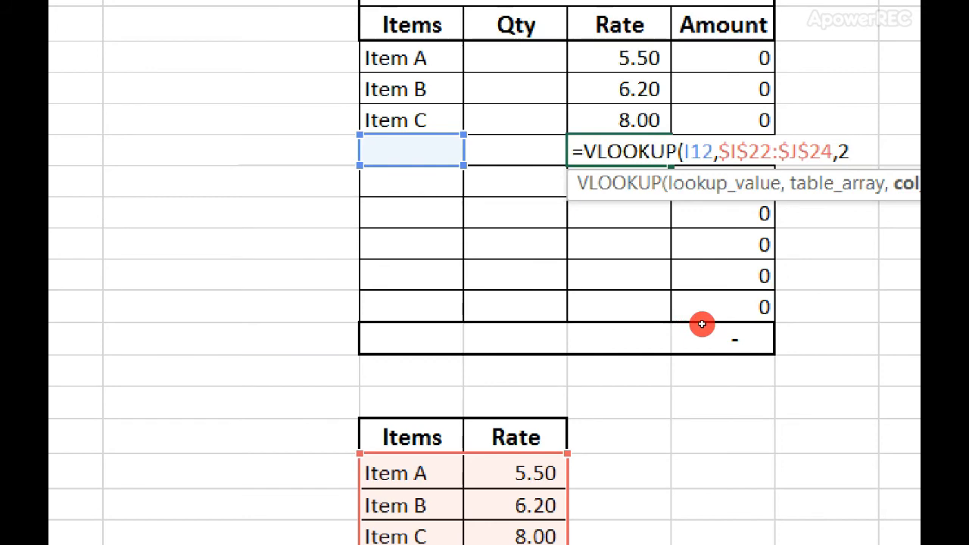
{"action": "type", "text": ",0"}
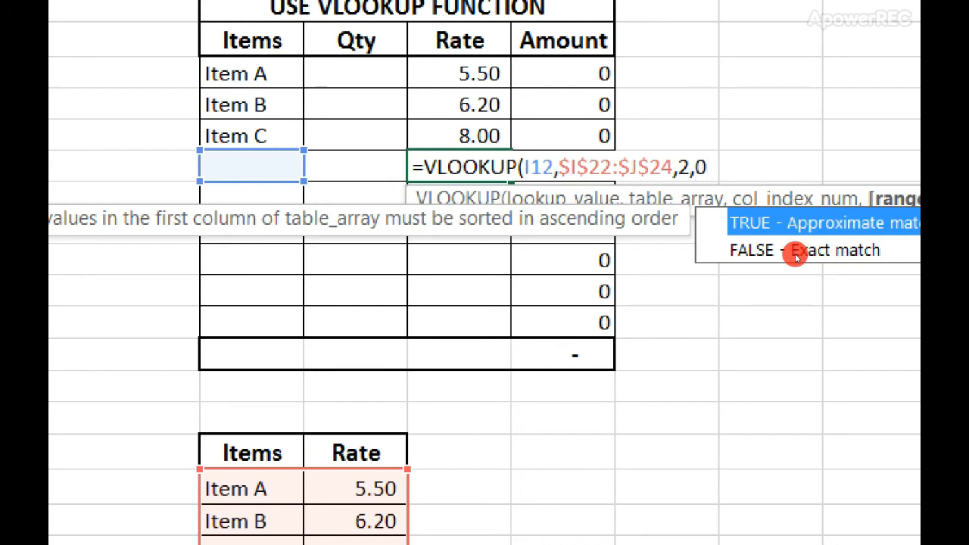
{"action": "type", "text": ")"}
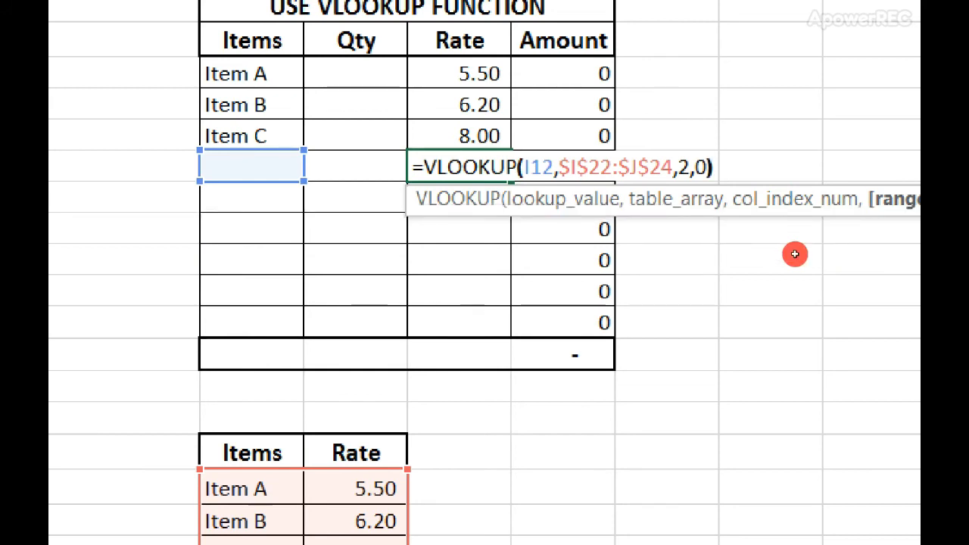
{"action": "key", "text": "Return"}
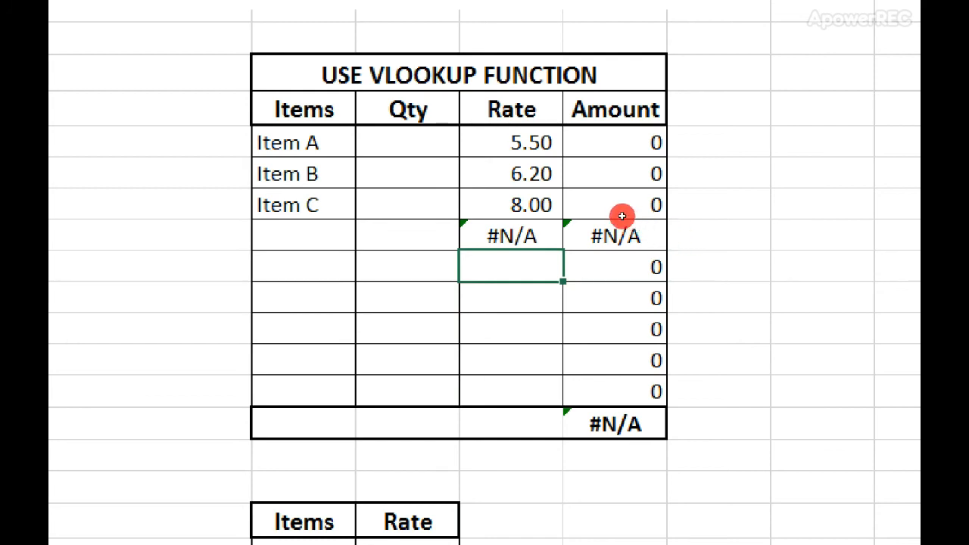
Copy Item A from the first row of the VLOOKUP table to the Items cell of the fourth row.
{"action": "key", "text": "ctrl+Home"}
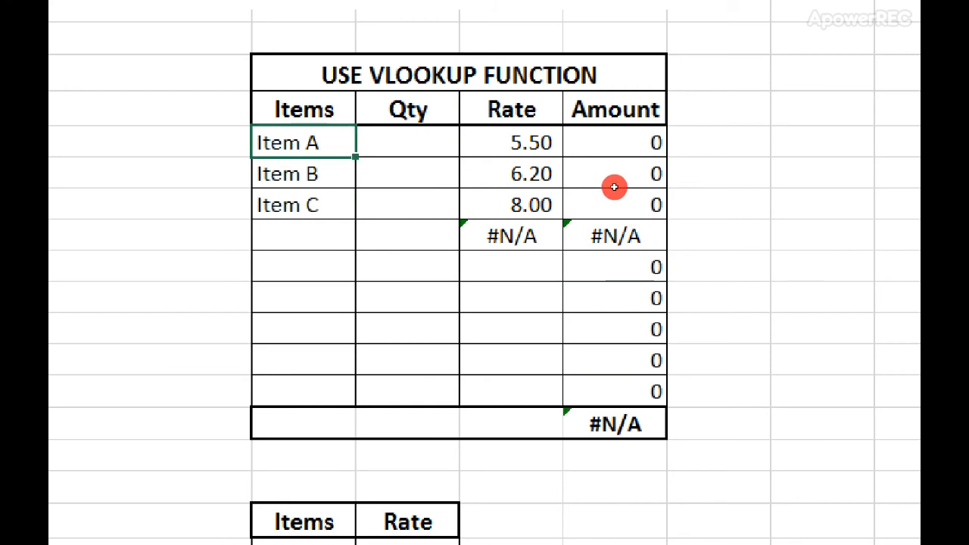
{"action": "key", "text": "ctrl+c"}
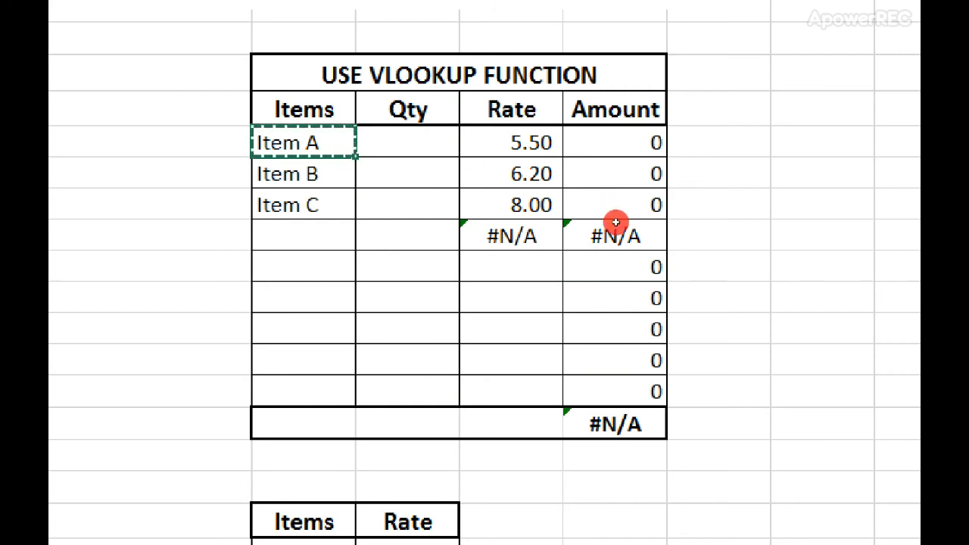
{"action": "key", "text": "Down"}
{"action": "key", "text": "Down"}
{"action": "key", "text": "Down"}
{"action": "key", "text": "Return"}
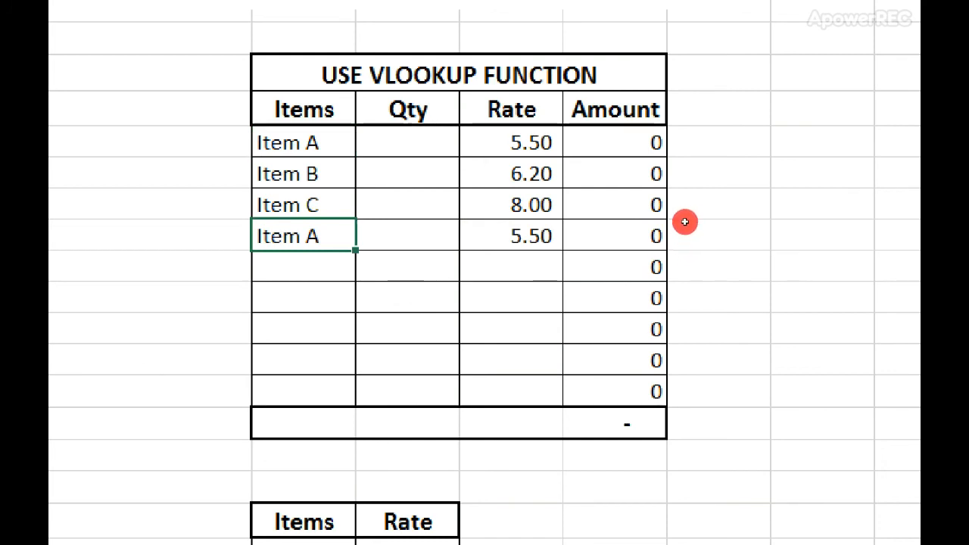
Compare the rate of the first Item A row with the looked-up rate of the fourth row.
{"action": "key", "text": "Up"}
{"action": "key", "text": "Up"}
{"action": "key", "text": "Up"}
{"action": "key", "text": "Right"}
{"action": "key", "text": "Right"}
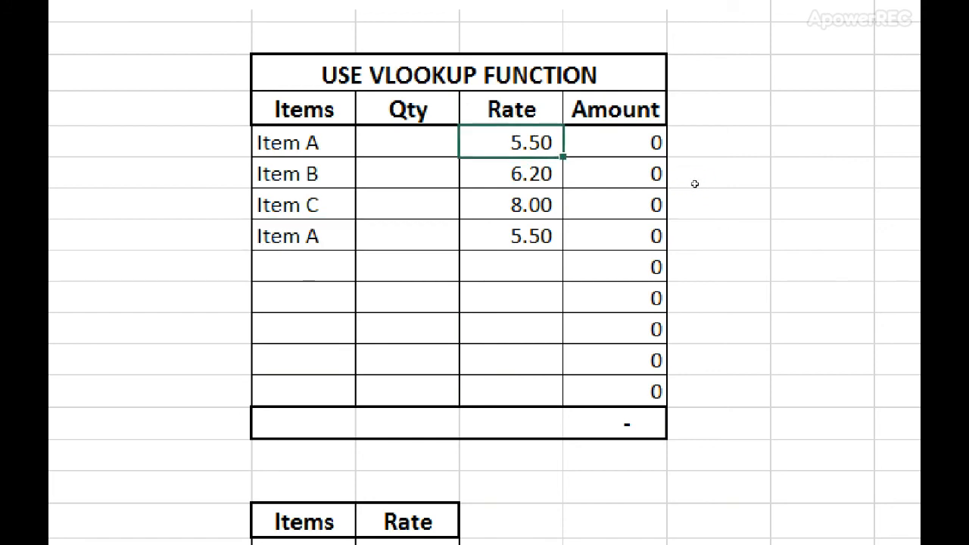
{"action": "key", "text": "Left"}
{"action": "key", "text": "Left"}
{"action": "key", "text": "shift+Right"}
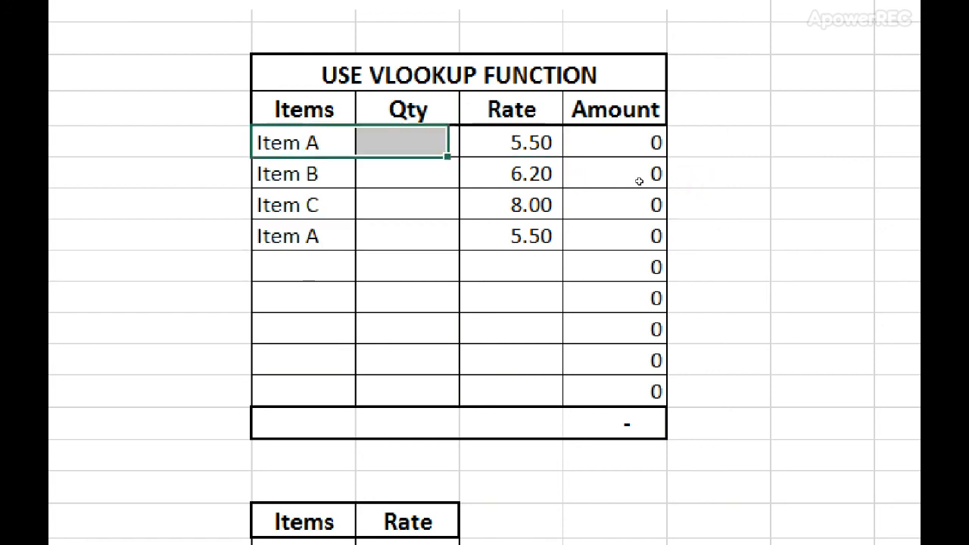
{"action": "key", "text": "shift+Right"}
{"action": "key", "text": "Down"}
{"action": "key", "text": "Down"}
{"action": "key", "text": "Down"}
{"action": "key", "text": "Right"}
{"action": "key", "text": "Right"}
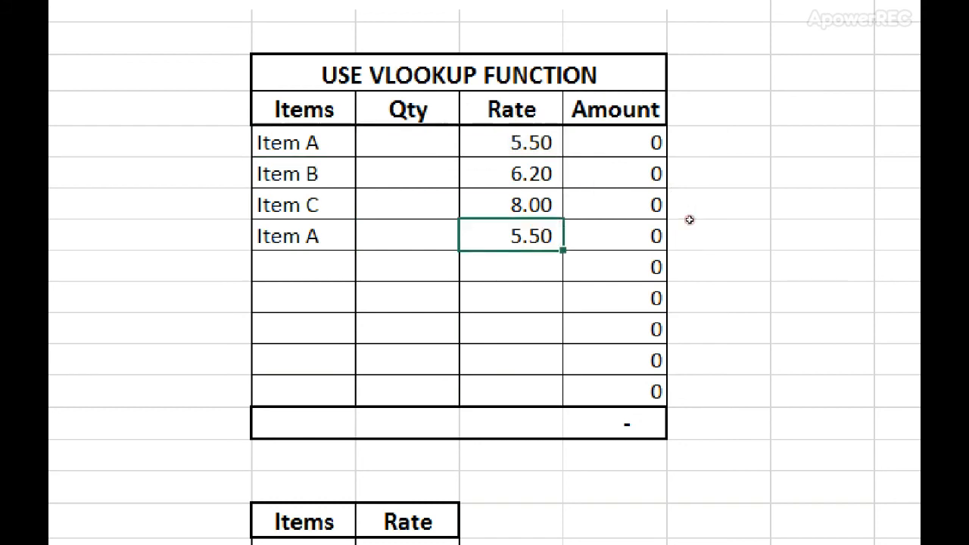
Enter the quantities 66, 55, 24 and 33 for the first four rows, from Item A down to the repeated Item A.
{"action": "key", "text": "Left"}
{"action": "left_click", "coordinate": [651, 222]}
{"action": "type", "text": "33"}
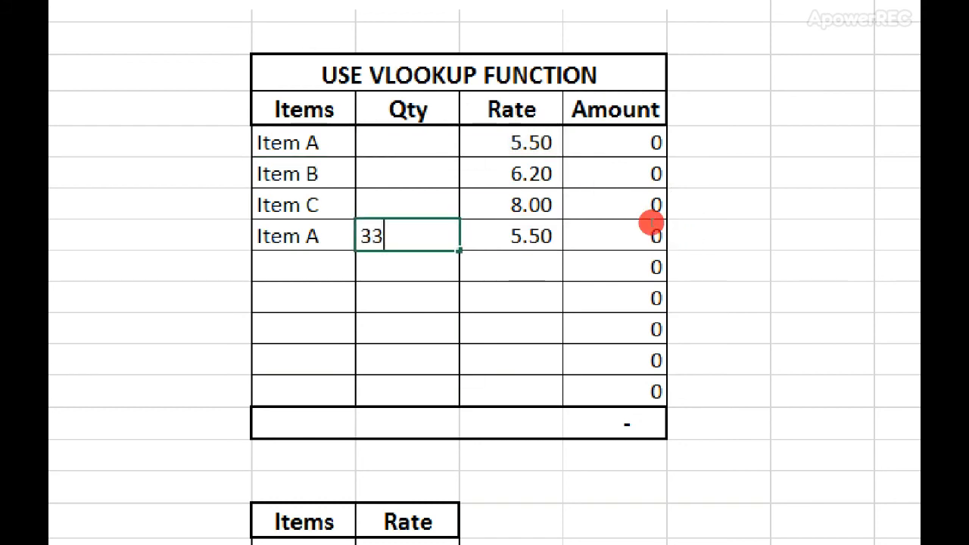
{"action": "key", "text": "Return"}
{"action": "key", "text": "Up"}
{"action": "key", "text": "Up"}
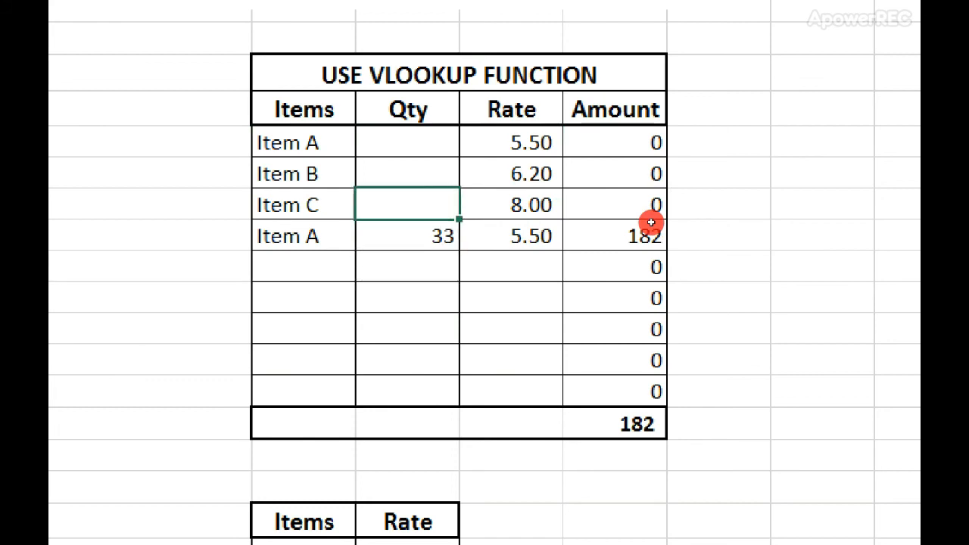
{"action": "type", "text": "24"}
{"action": "key", "text": "Up"}
{"action": "type", "text": "55"}
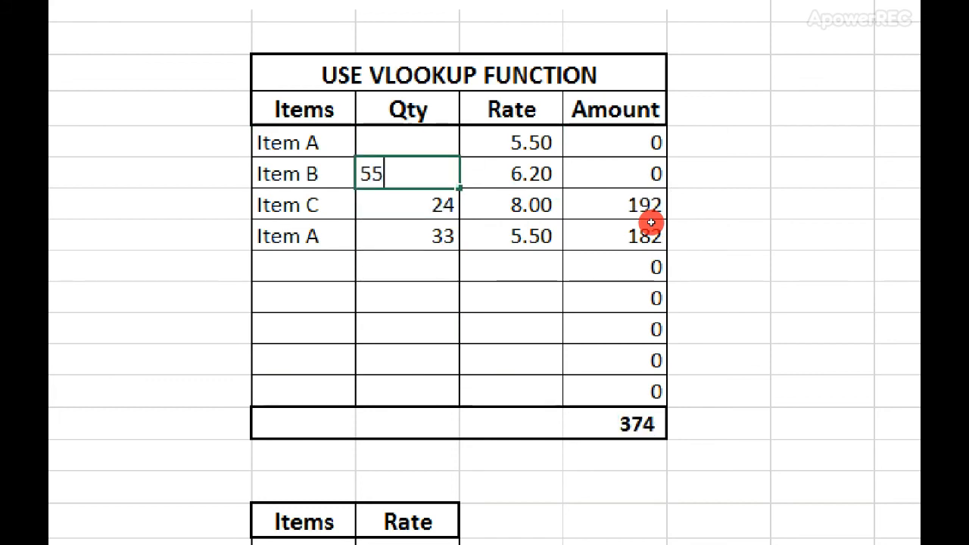
{"action": "key", "text": "Up"}
{"action": "type", "text": "66"}
{"action": "key", "text": "Right"}
Enter 33 as the quantity in the fifth row of the VLOOKUP table.
{"action": "key", "text": "Down"}
{"action": "key", "text": "Down"}
{"action": "key", "text": "Down"}
{"action": "key", "text": "Down"}
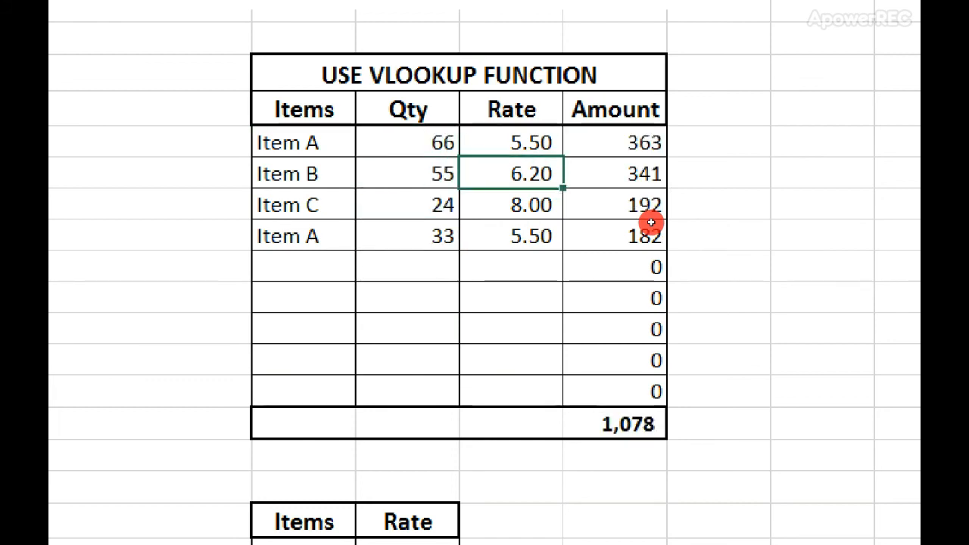
{"action": "key", "text": "Left"}
{"action": "type", "text": "33"}
{"action": "key", "text": "Down"}
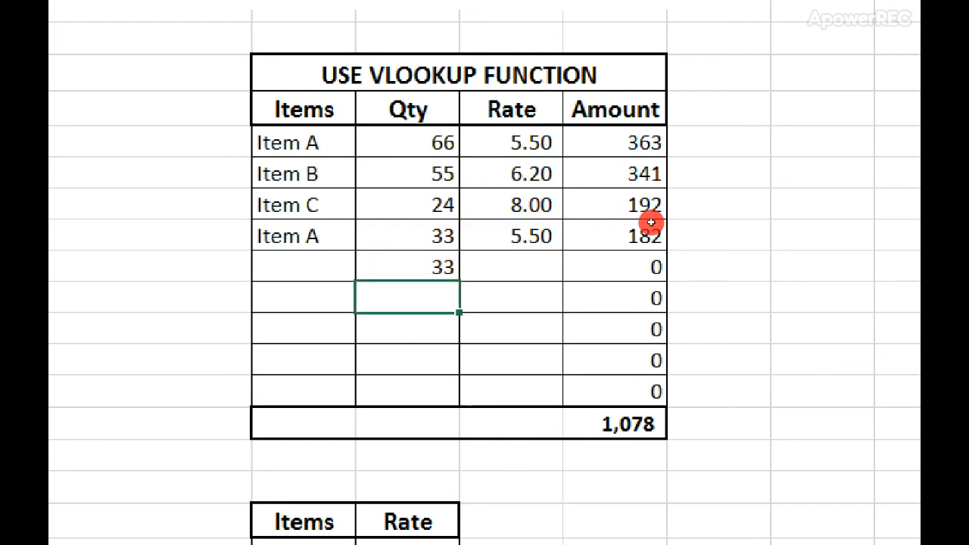
Copy the fourth row's VLOOKUP rate formula to the remaining five Rate cells of the table.
{"action": "key", "text": "Up"}
{"action": "key", "text": "Right"}
{"action": "key", "text": "Up"}
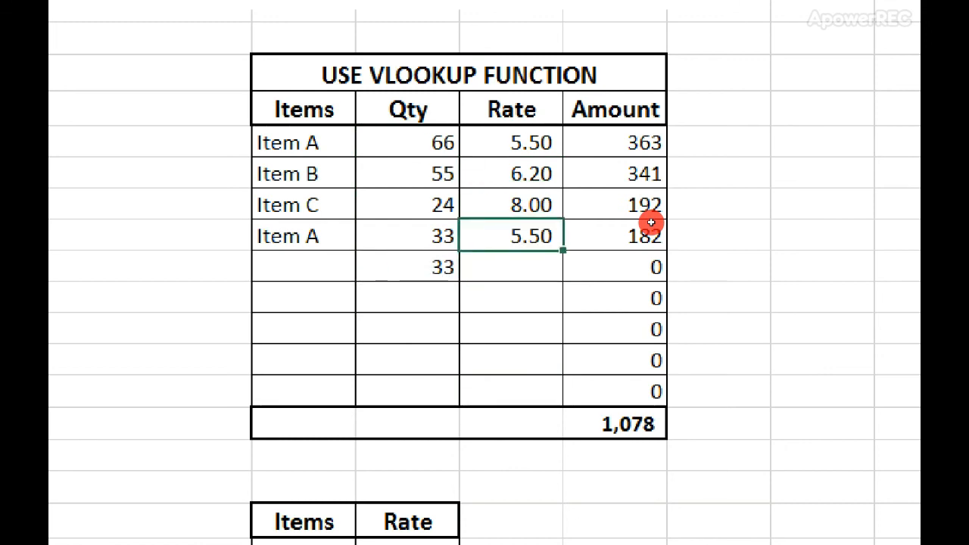
{"action": "key", "text": "ctrl+c"}
{"action": "key", "text": "Down"}
{"action": "key", "text": "shift+Down"}
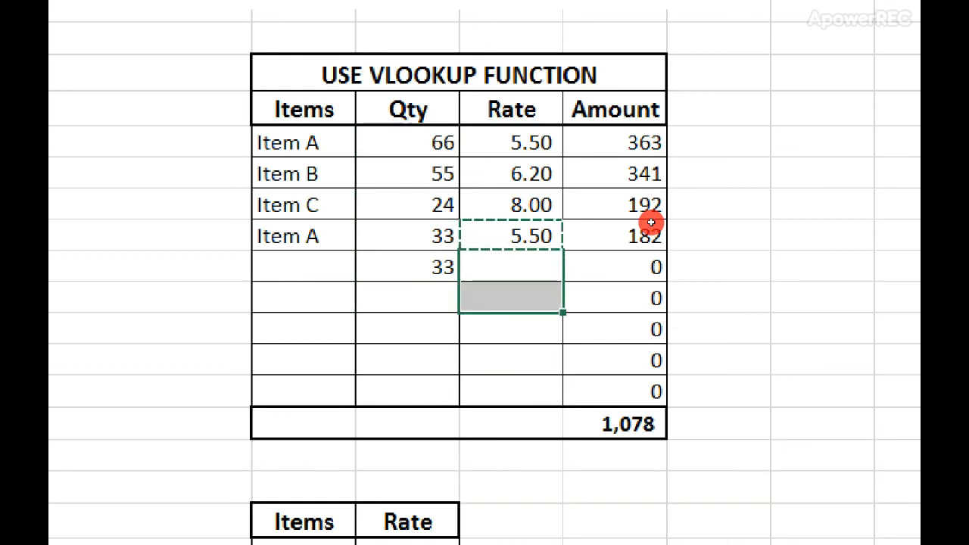
{"action": "key", "text": "shift+Down"}
{"action": "key", "text": "shift+Down"}
{"action": "key", "text": "shift+Down"}
{"action": "key", "text": "shift+Up"}
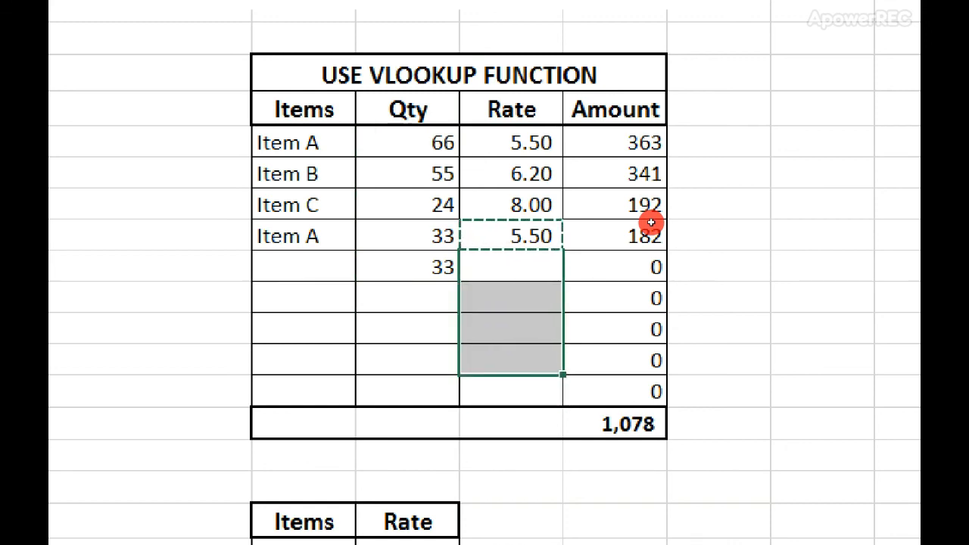
{"action": "key", "text": "ctrl+v"}
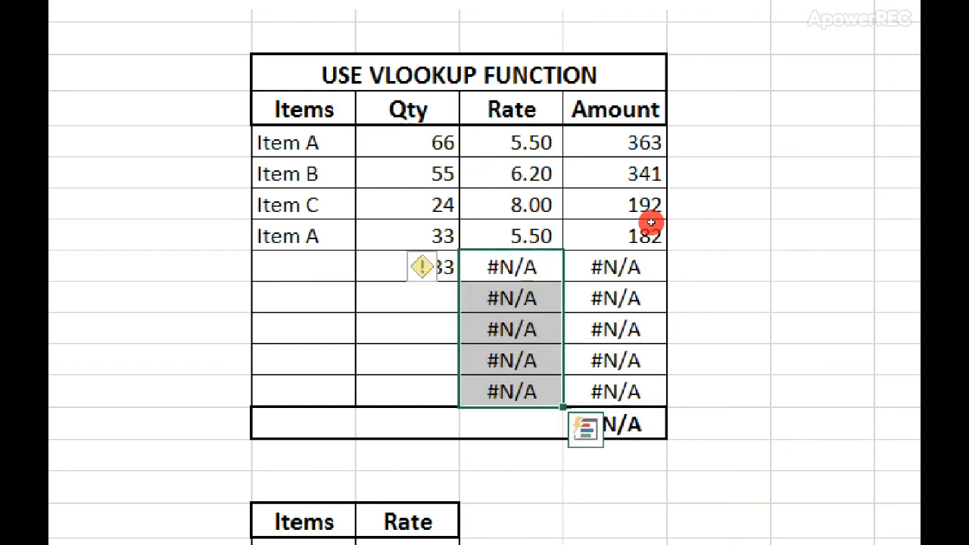
Copy Item A, Item B and Item C from the first three rows to the Items cells of rows five to seven.
{"action": "key", "text": "Escape"}
{"action": "key", "text": "Left"}
{"action": "key", "text": "Left"}
{"action": "key", "text": "Up"}
{"action": "key", "text": "Up"}
{"action": "key", "text": "Up"}
{"action": "key", "text": "Up"}
{"action": "key", "text": "Up"}
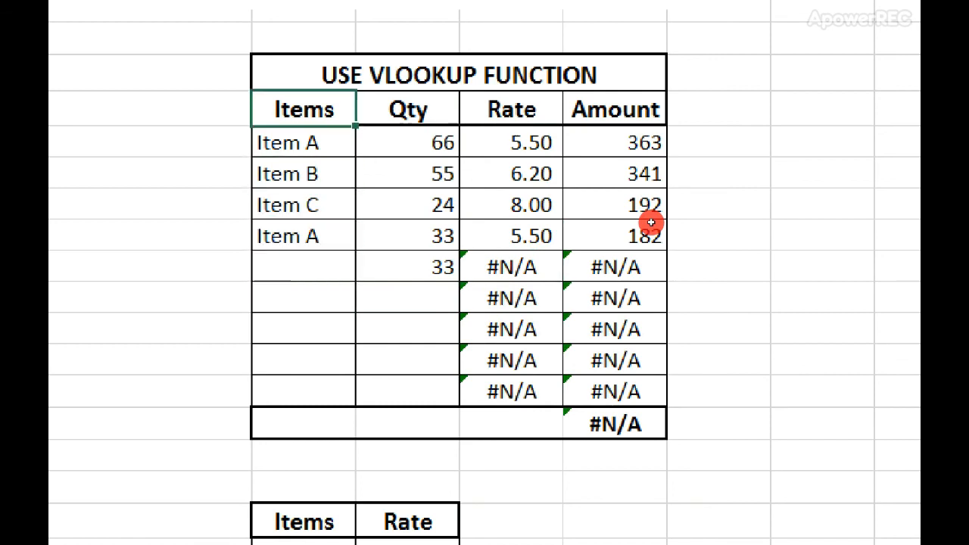
{"action": "key", "text": "Down"}
{"action": "key", "text": "shift+Down"}
{"action": "key", "text": "shift+Down"}
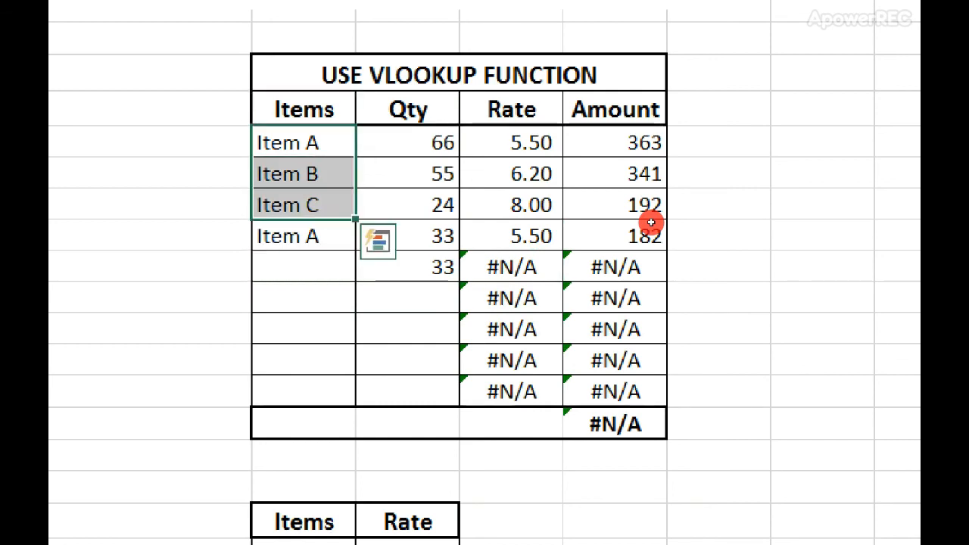
{"action": "key", "text": "ctrl+c"}
{"action": "key", "text": "Down"}
{"action": "key", "text": "Down"}
{"action": "key", "text": "Down"}
{"action": "key", "text": "Down"}
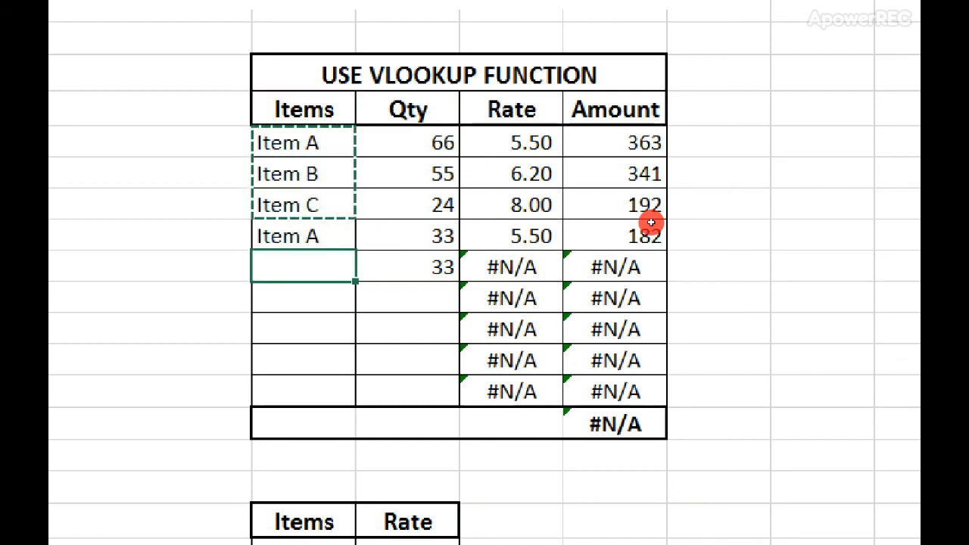
{"action": "key", "text": "ctrl+v"}
Copy Item B and Item C from the sixth and seventh rows to the last two Items cells.
{"action": "key", "text": "Down"}
{"action": "key", "text": "Down"}
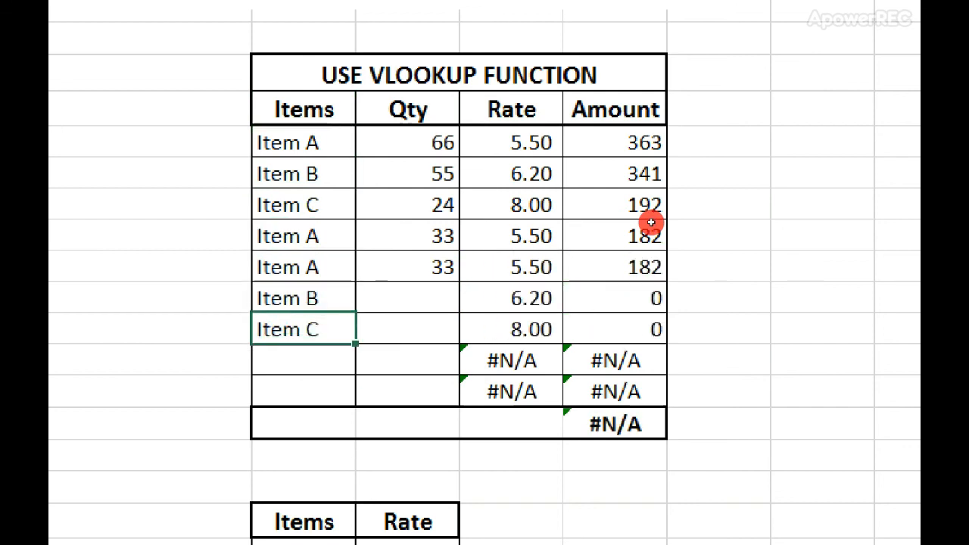
{"action": "key", "text": "Up"}
{"action": "key", "text": "shift+Down"}
{"action": "key", "text": "ctrl+c"}
{"action": "key", "text": "Down"}
{"action": "key", "text": "Down"}
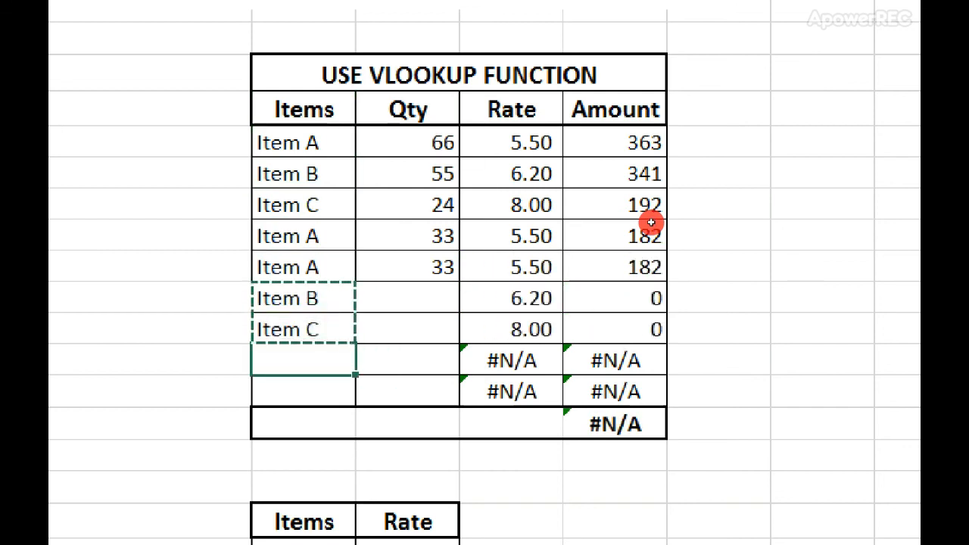
{"action": "key", "text": "ctrl+v"}
Enter the quantities 77, 66 and 33 for the sixth, seventh and eighth rows of the VLOOKUP table.
{"action": "key", "text": "Right"}
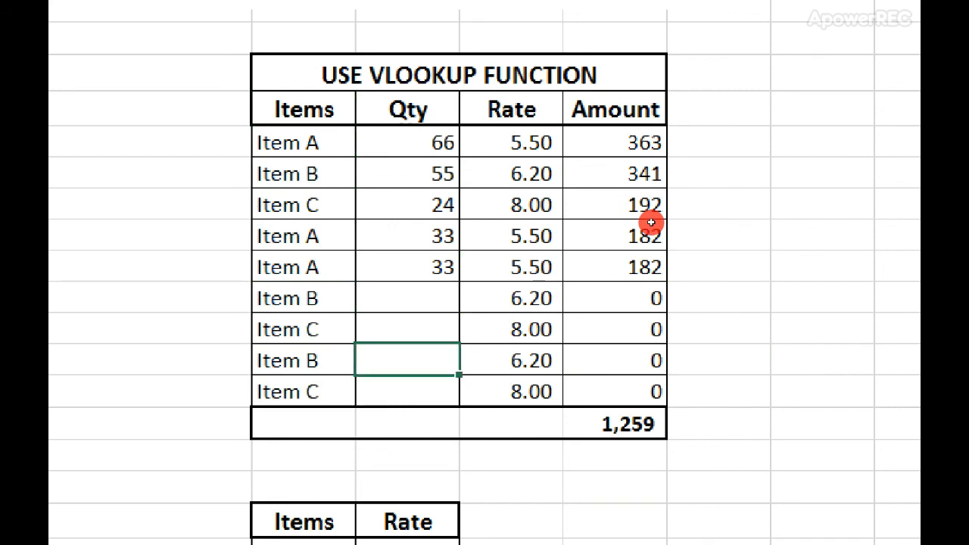
{"action": "type", "text": "33"}
{"action": "key", "text": "Up"}
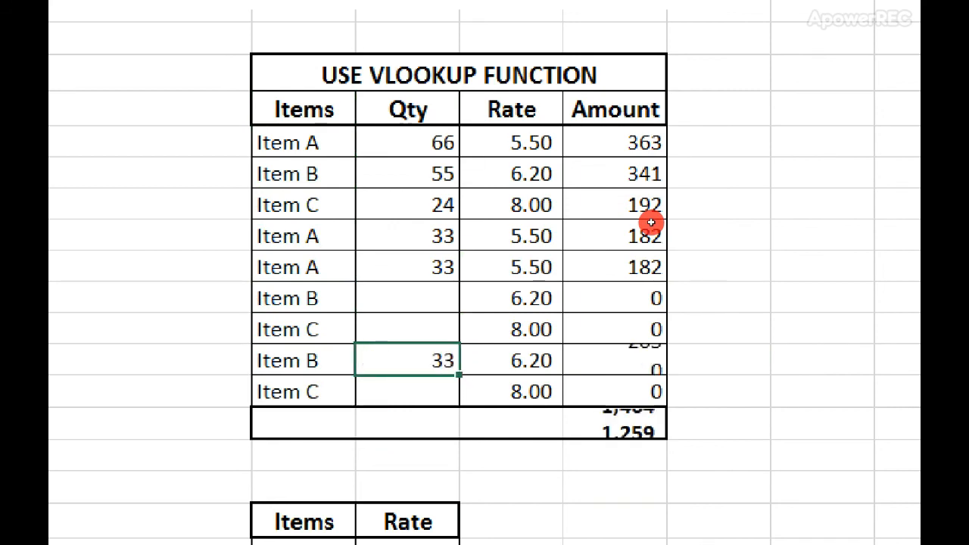
{"action": "type", "text": "66"}
{"action": "key", "text": "Up"}
{"action": "type", "text": "77"}
{"action": "key", "text": "Down"}
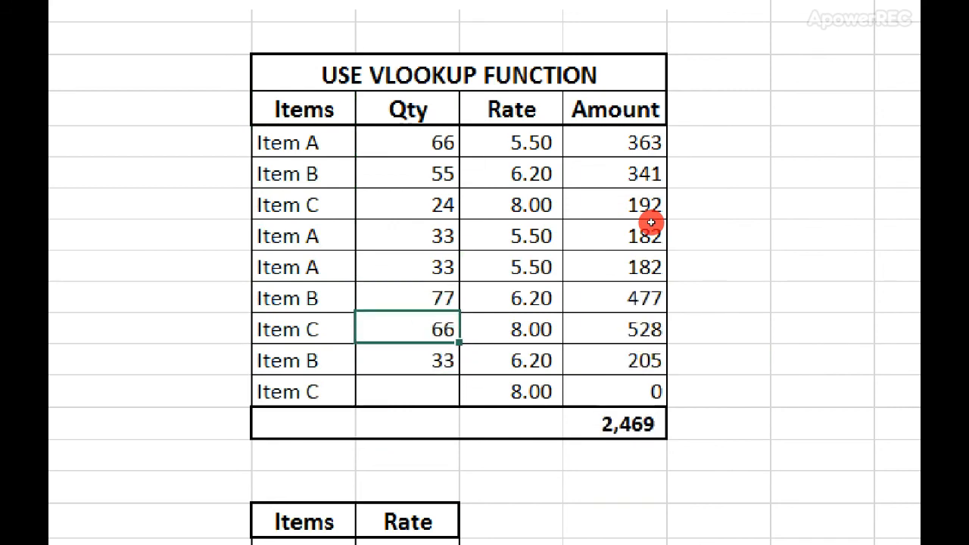
Enter 77 as the quantity of the last Item C row.
{"action": "key", "text": "Down"}
{"action": "type", "text": "33"}
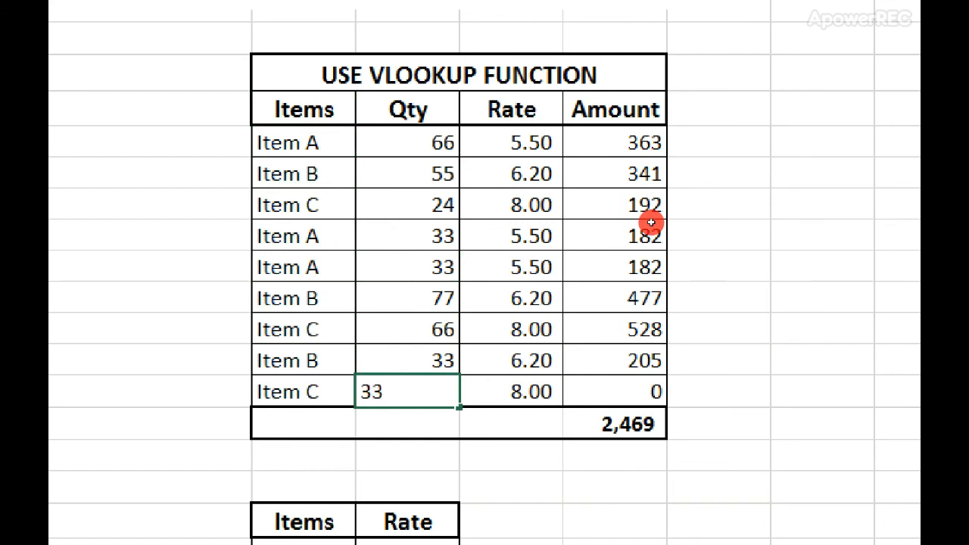
{"action": "key", "text": "BackSpace"}
{"action": "key", "text": "BackSpace"}
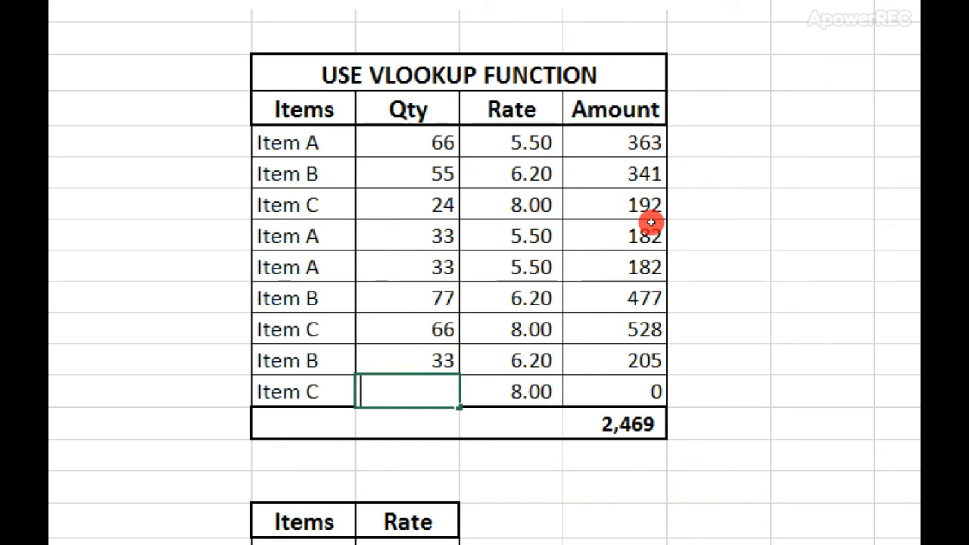
{"action": "type", "text": "77"}
{"action": "key", "text": "Return"}
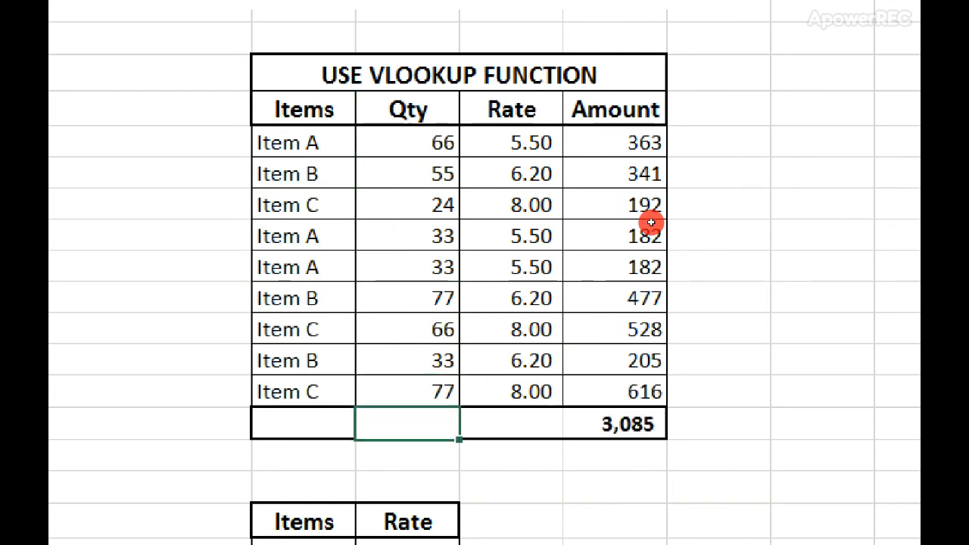